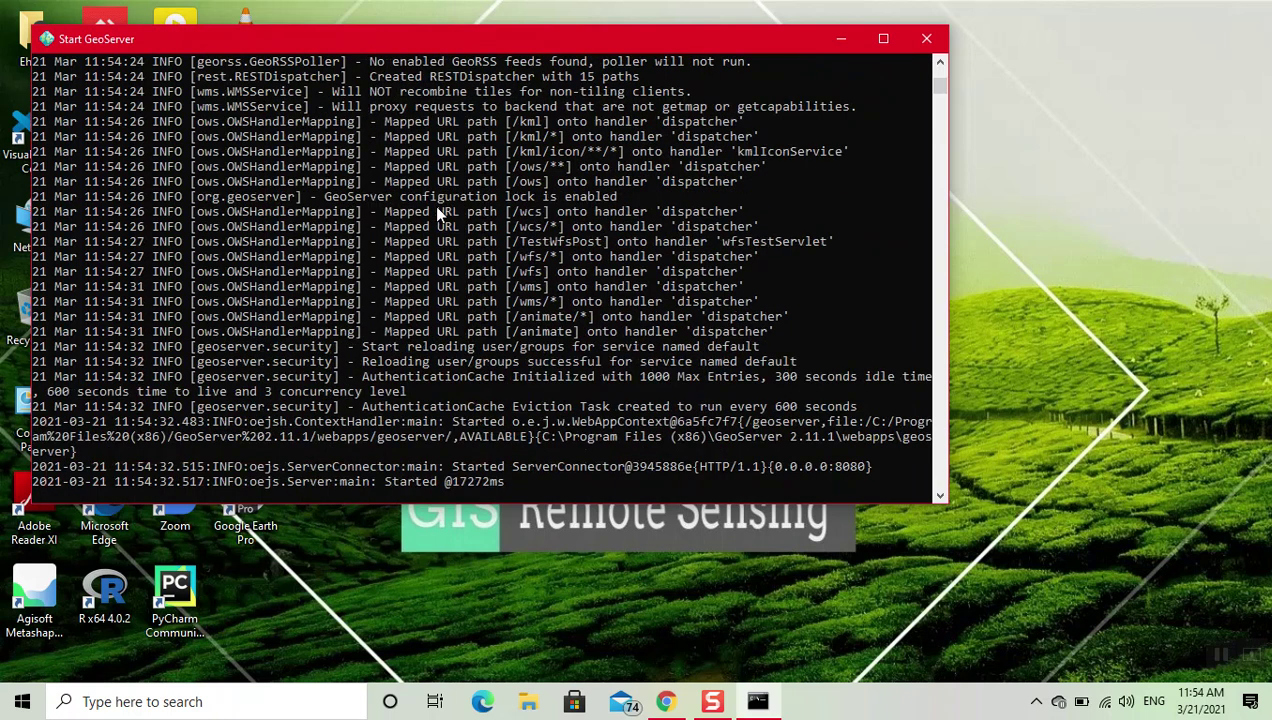
Step: Once GeoServer reports it has started on port 8080, minimize its startup console
{"action": "left_click", "coordinate": [840, 38]}
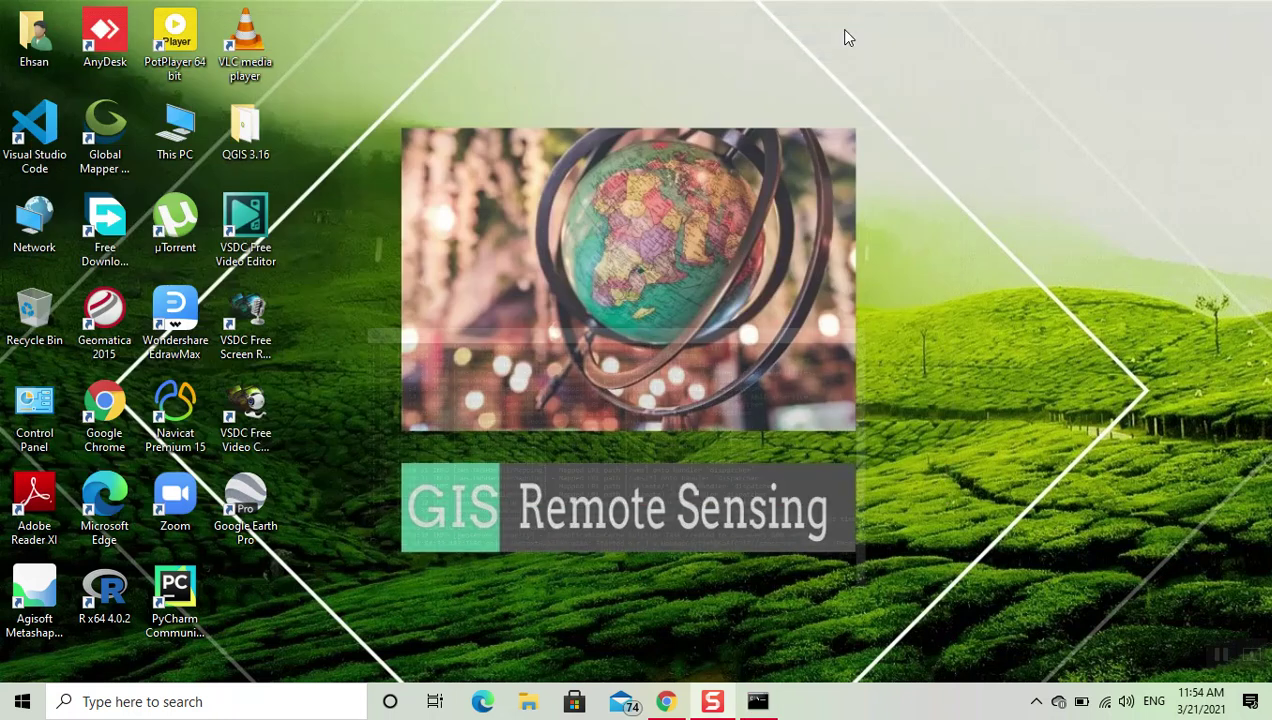
Step: Load the GeoServer admin page at localhost:8080/geoserver in Chrome
{"action": "left_click", "coordinate": [652, 699]}
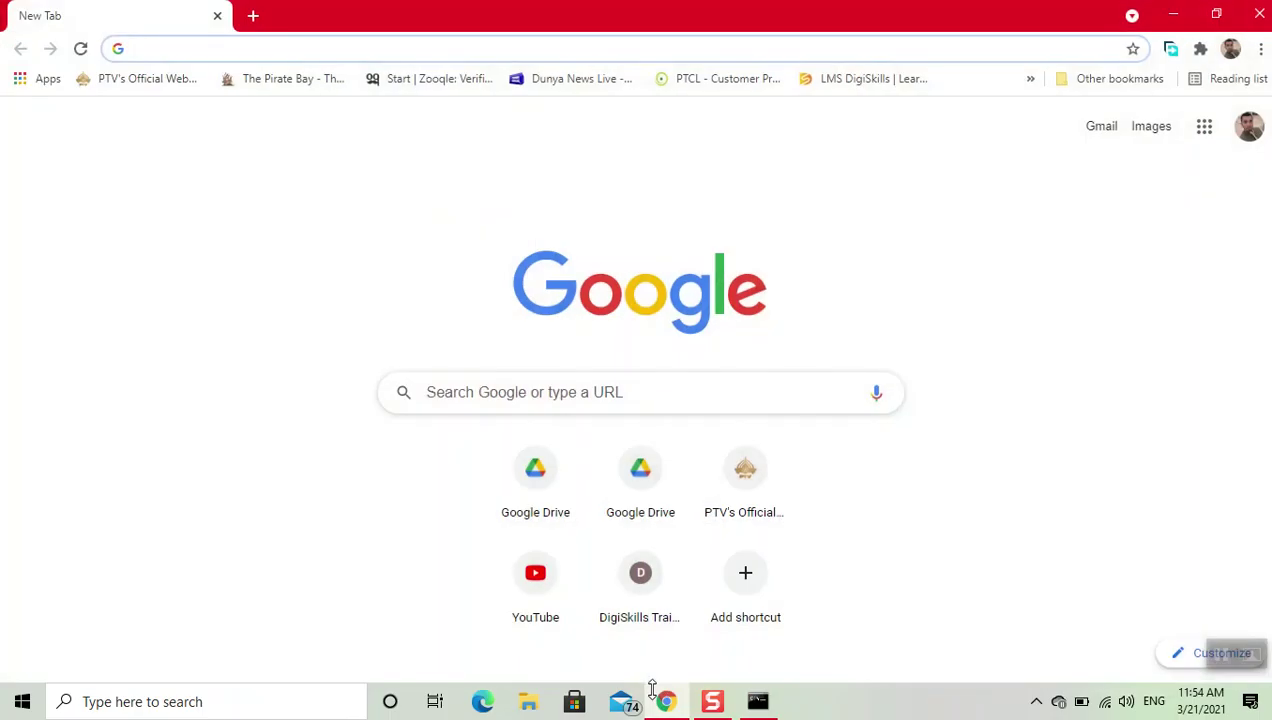
{"action": "type", "text": "lo"}
{"action": "key", "text": "Right"}
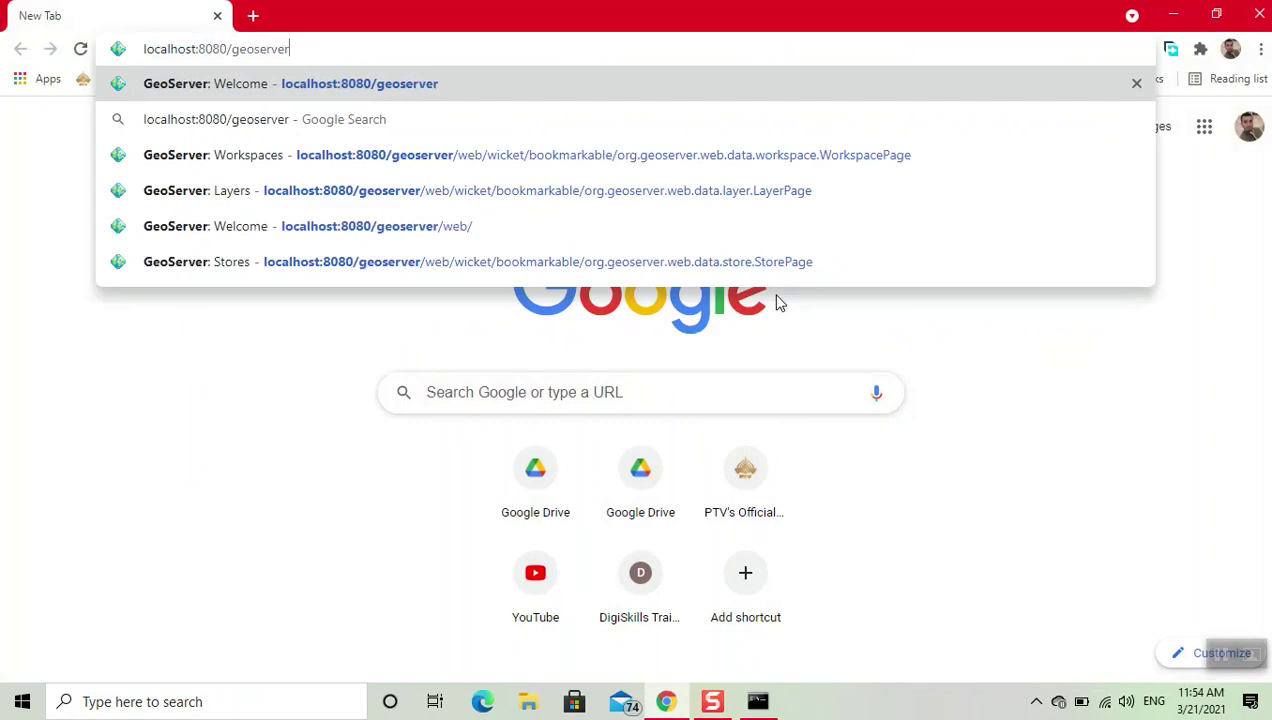
{"action": "key", "text": "Return"}
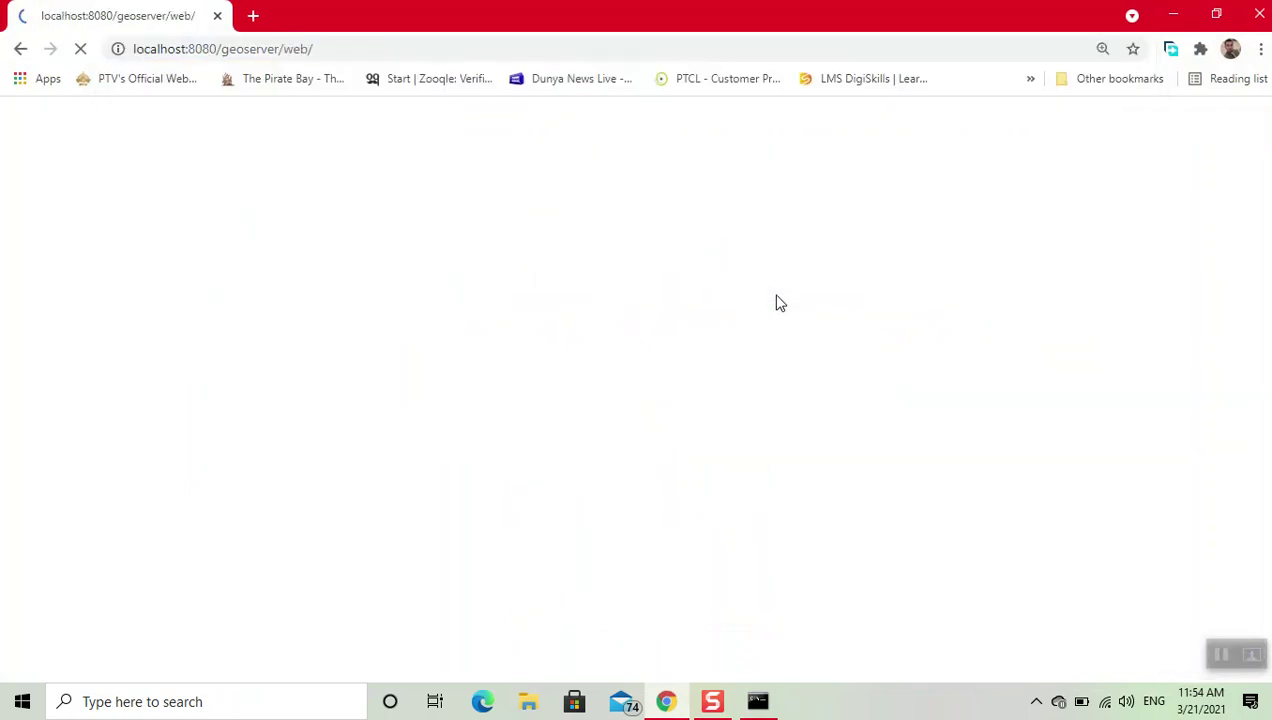
Step: Log in with the saved admin username and the account password
{"action": "left_click", "coordinate": [629, 120]}
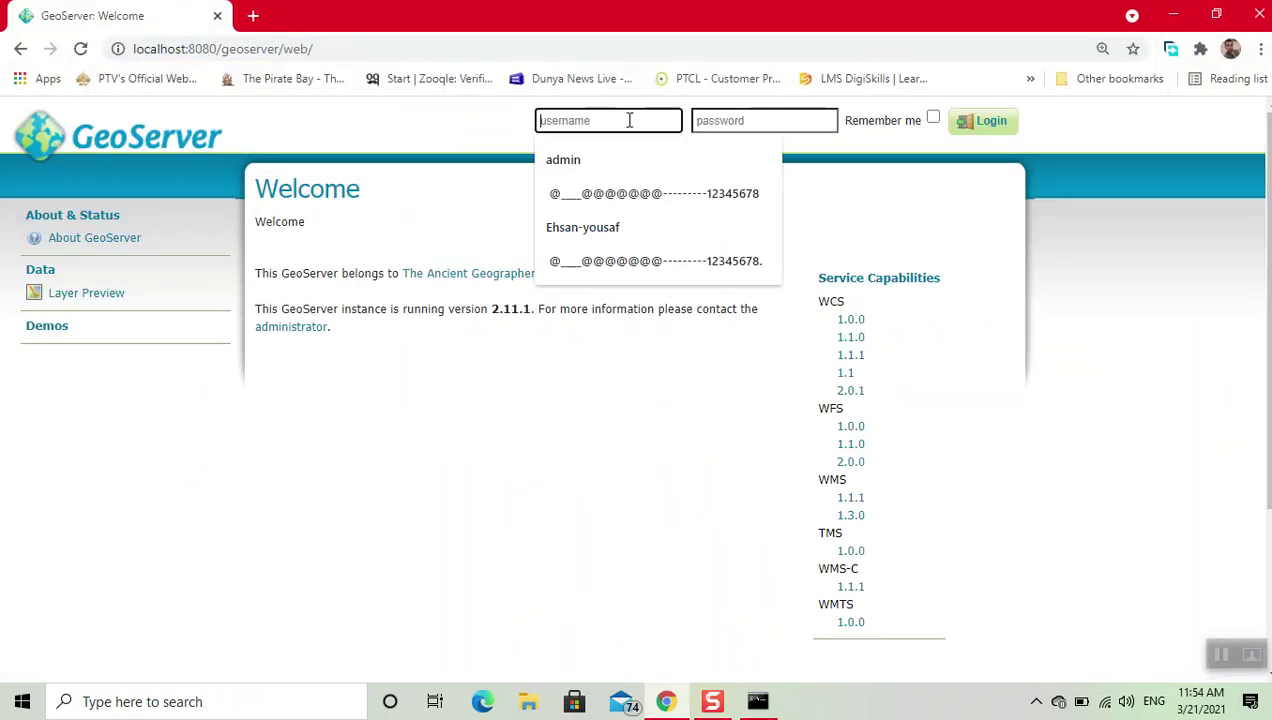
{"action": "left_click", "coordinate": [602, 155]}
{"action": "left_click", "coordinate": [725, 117]}
{"action": "type", "text": "geos"}
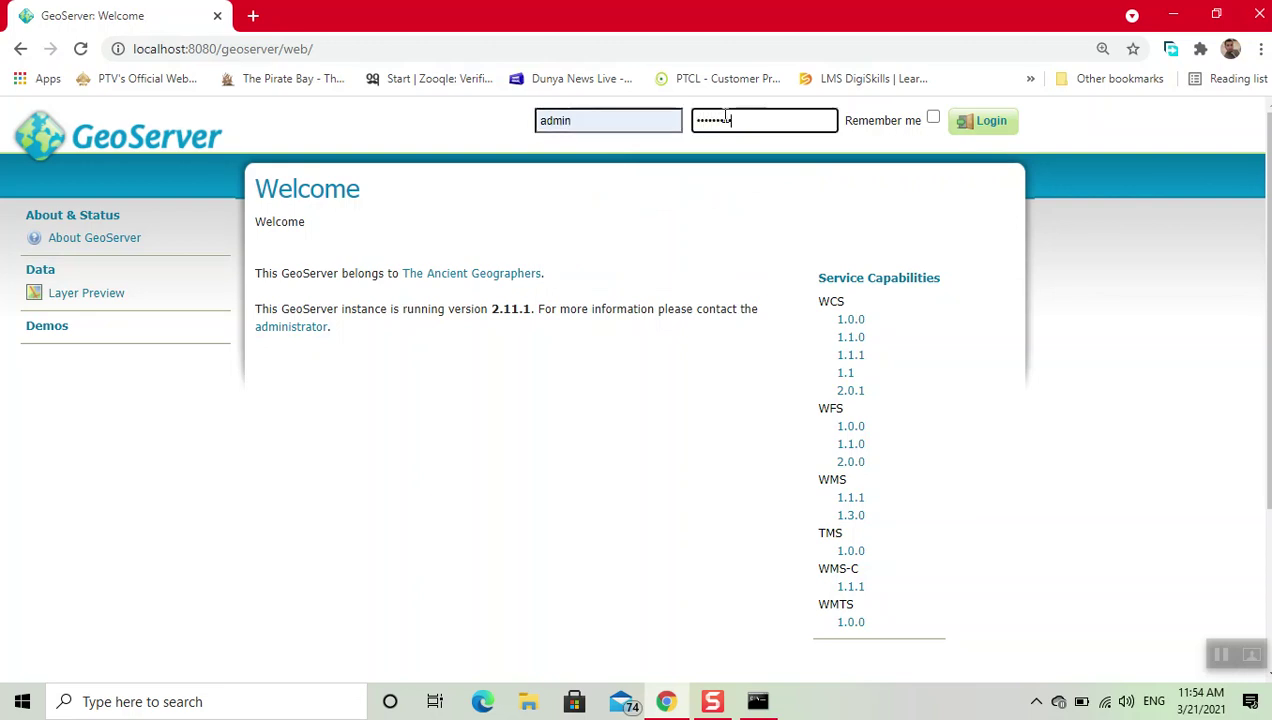
{"action": "left_click", "coordinate": [968, 136]}
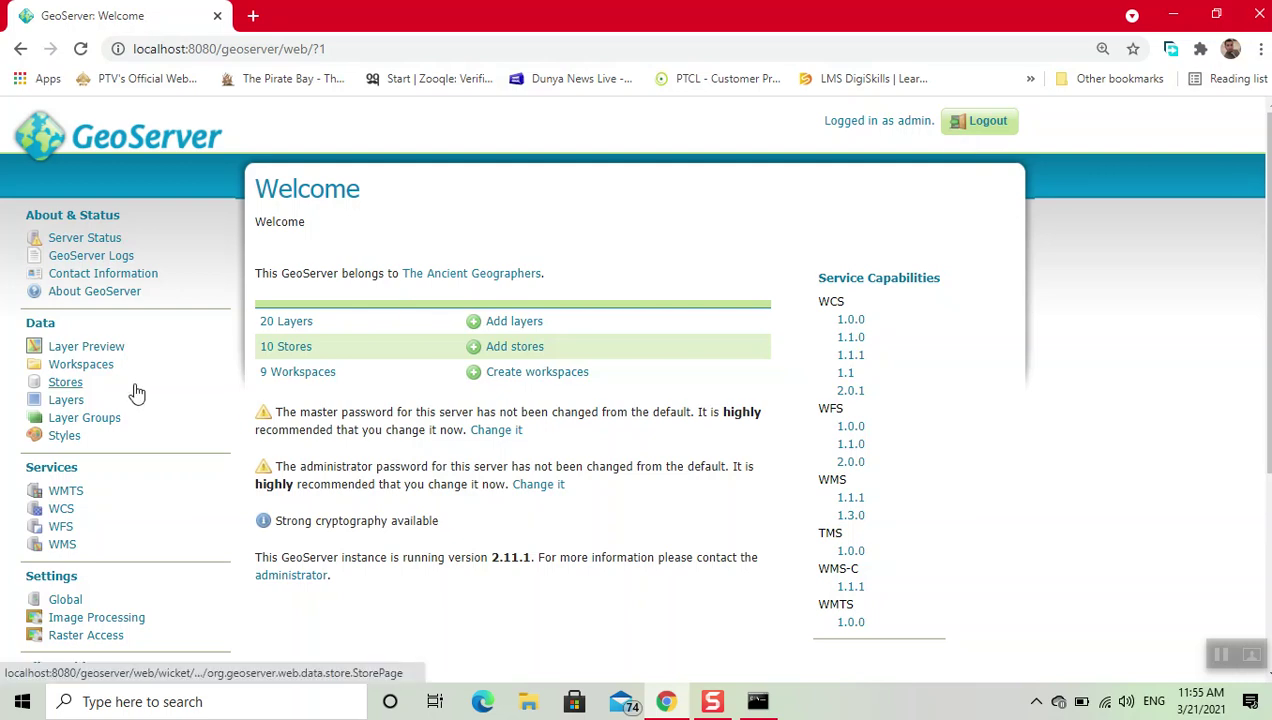
Step: Browse the 20 published layers, including the Pakistan admin boundaries, then go to Styles
{"action": "left_click", "coordinate": [82, 405]}
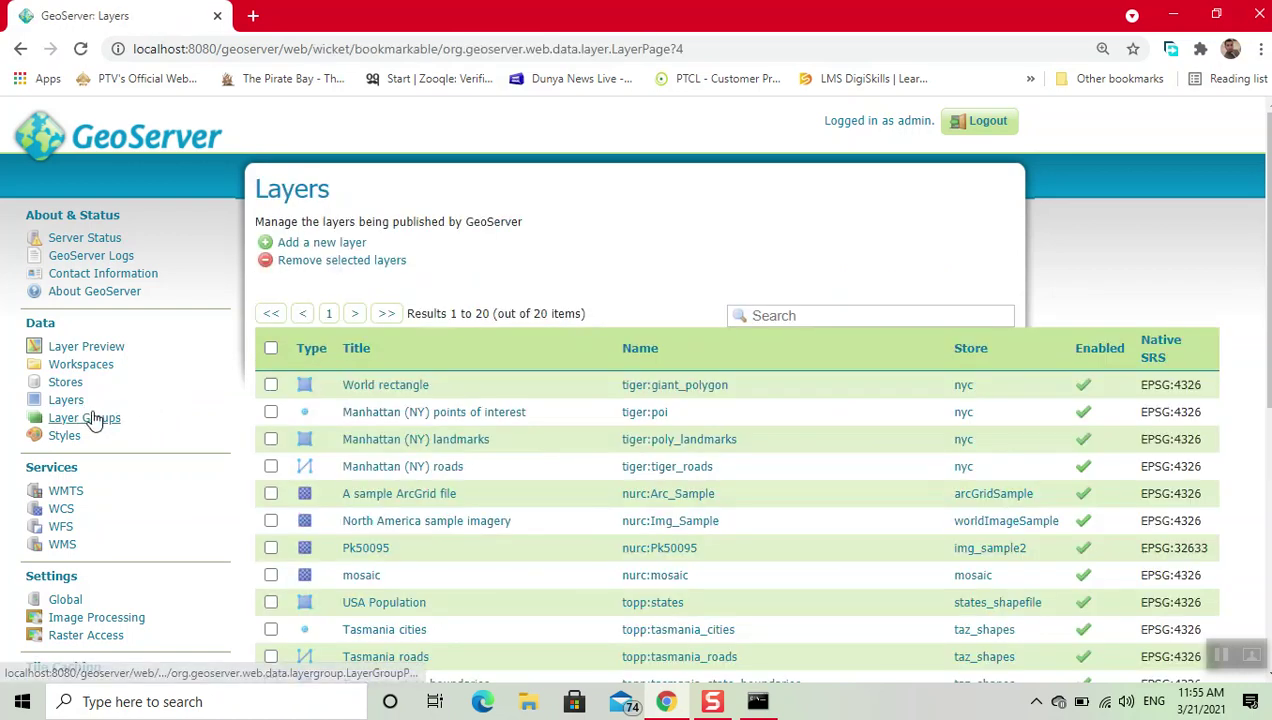
{"action": "left_click", "coordinate": [66, 403]}
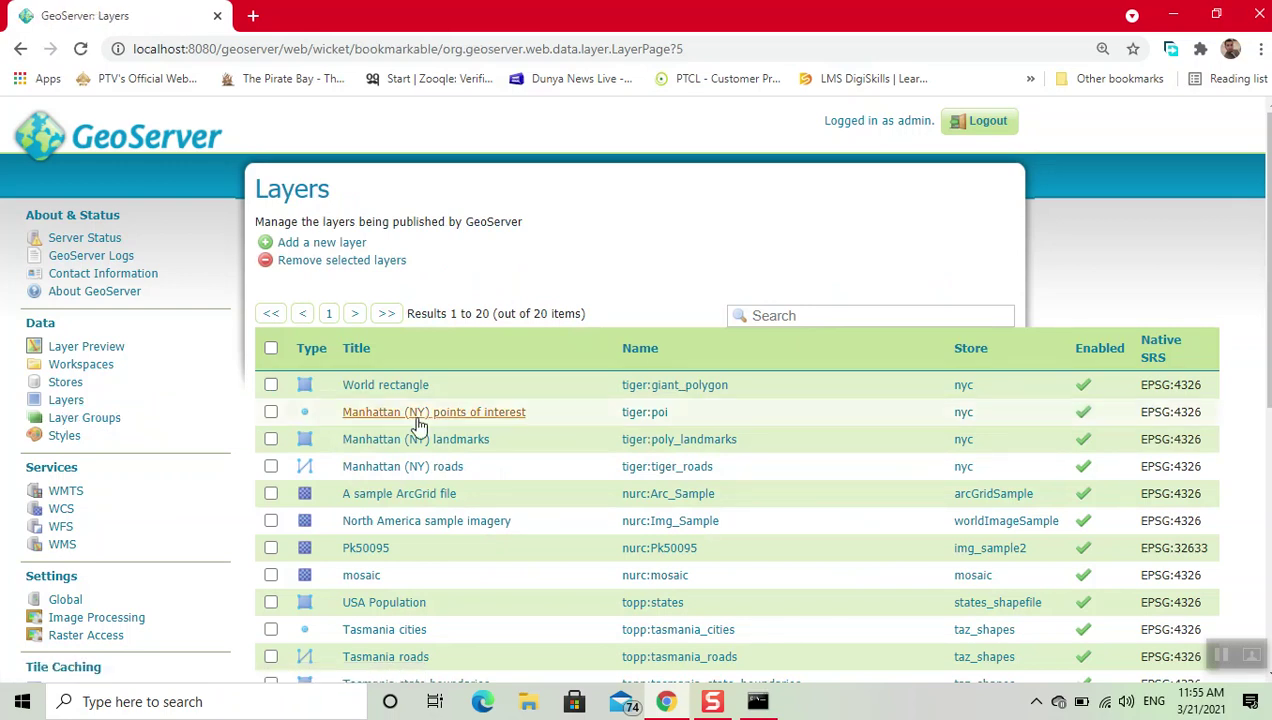
{"action": "scroll", "coordinate": [517, 466], "scroll_direction": "down", "scroll_amount": 1}
{"action": "scroll", "coordinate": [517, 472], "scroll_direction": "down", "scroll_amount": 3}
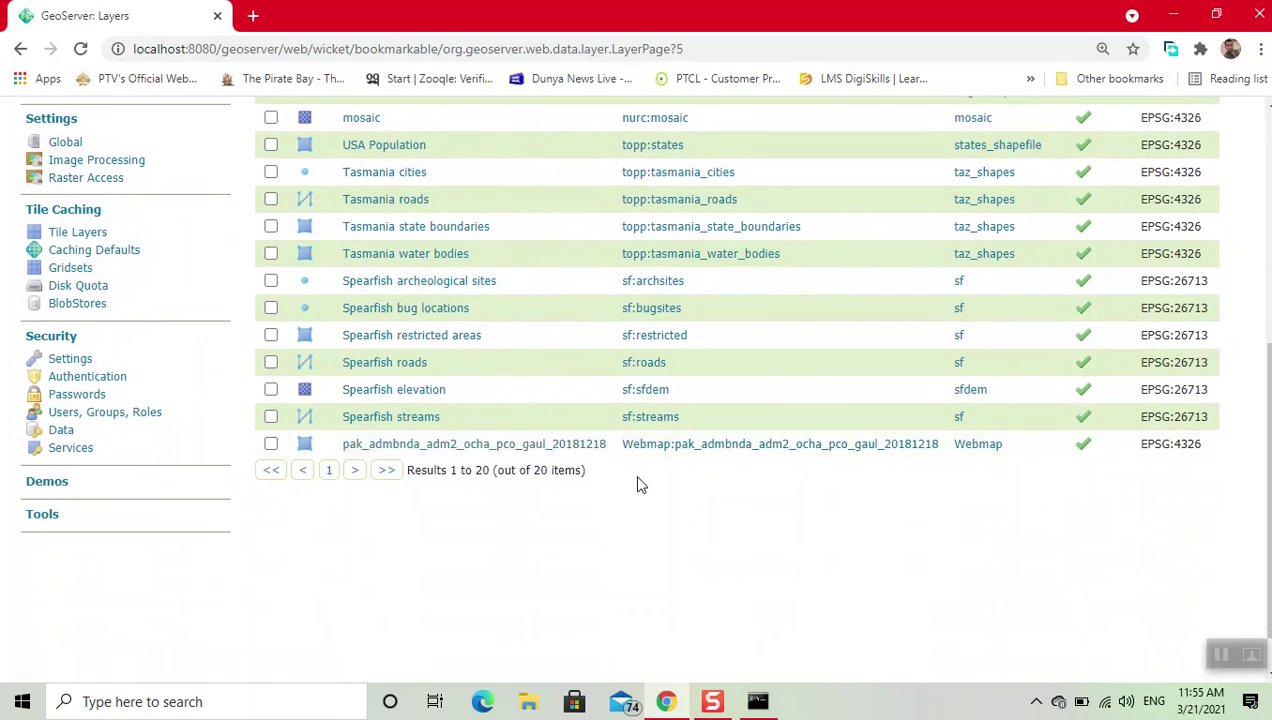
{"action": "scroll", "coordinate": [645, 485], "scroll_direction": "up", "scroll_amount": 1}
{"action": "scroll", "coordinate": [203, 365], "scroll_direction": "up", "scroll_amount": 2}
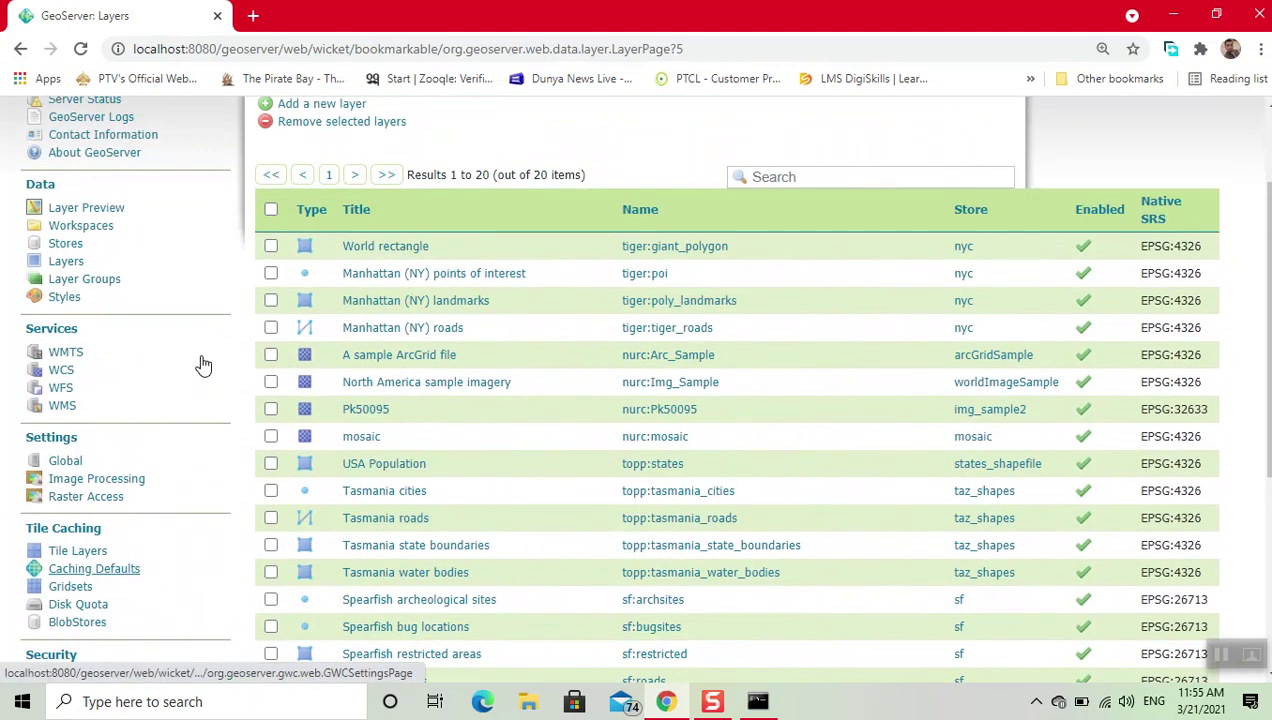
{"action": "left_click", "coordinate": [65, 298]}
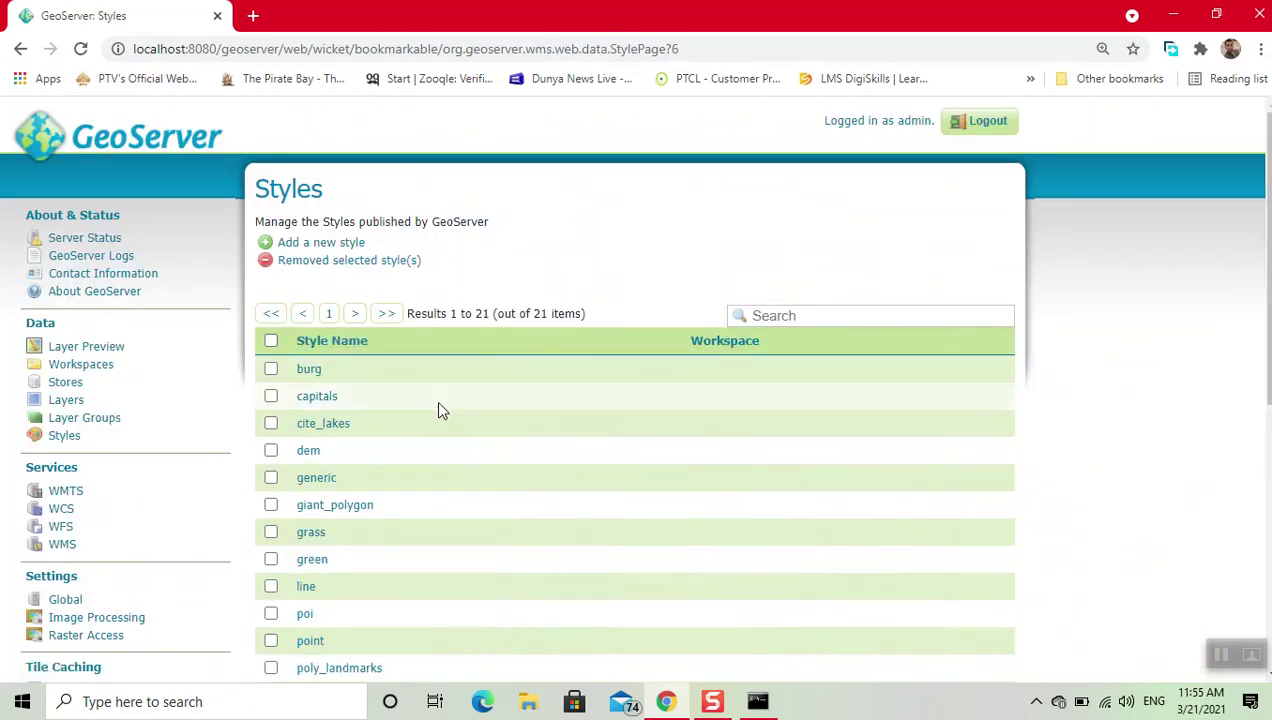
Step: Look through the 21 existing styles and start adding a new style
{"action": "scroll", "coordinate": [440, 561], "scroll_direction": "down", "scroll_amount": 3}
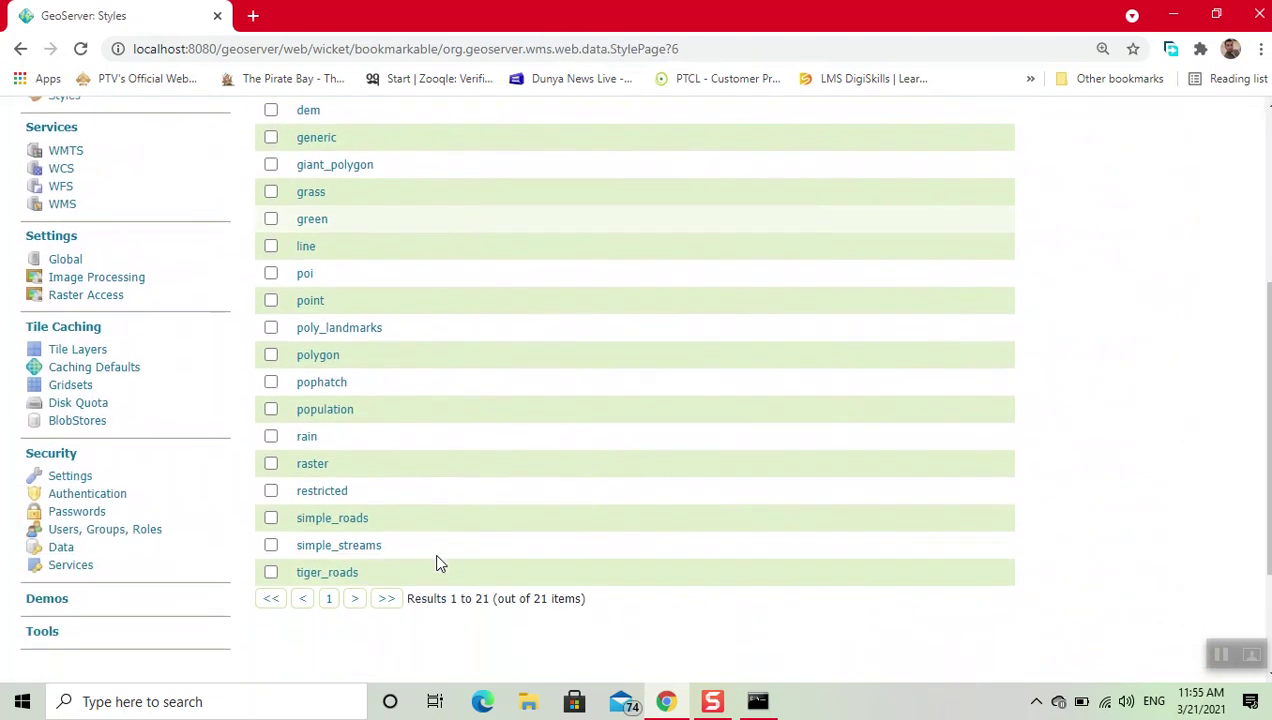
{"action": "scroll", "coordinate": [585, 355], "scroll_direction": "up", "scroll_amount": 2}
{"action": "scroll", "coordinate": [588, 357], "scroll_direction": "up", "scroll_amount": 2}
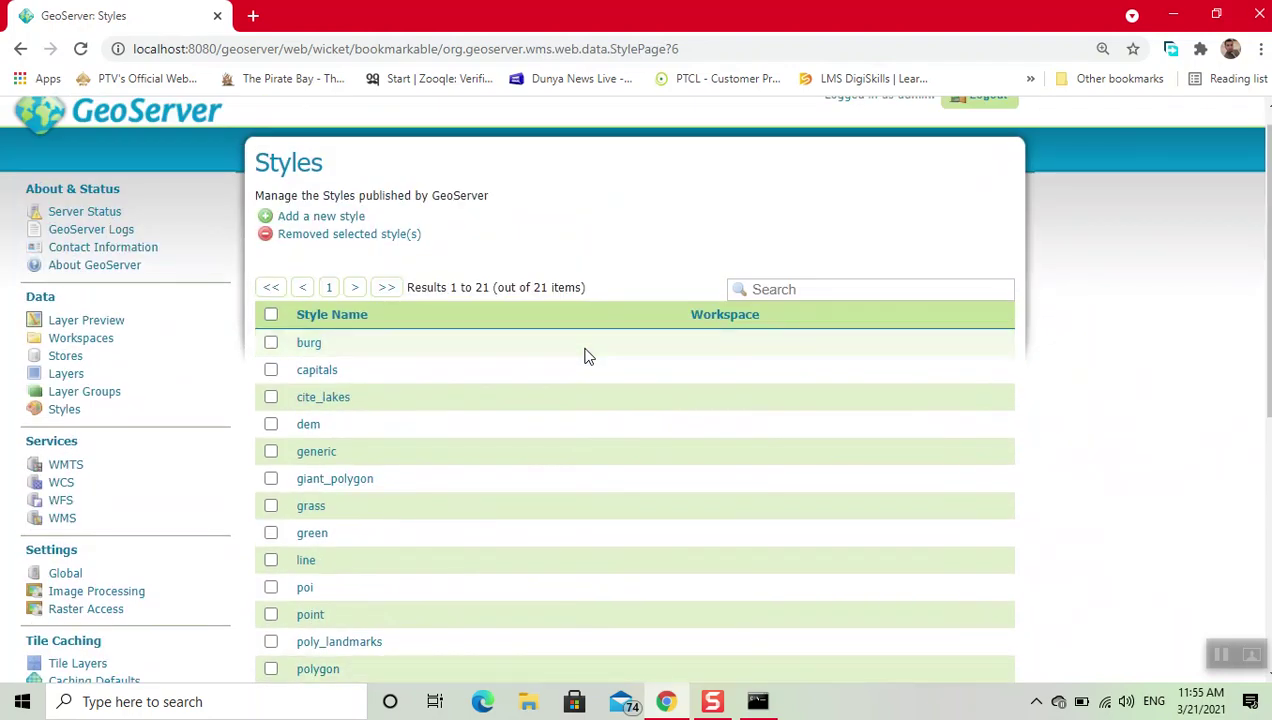
{"action": "left_click", "coordinate": [340, 217]}
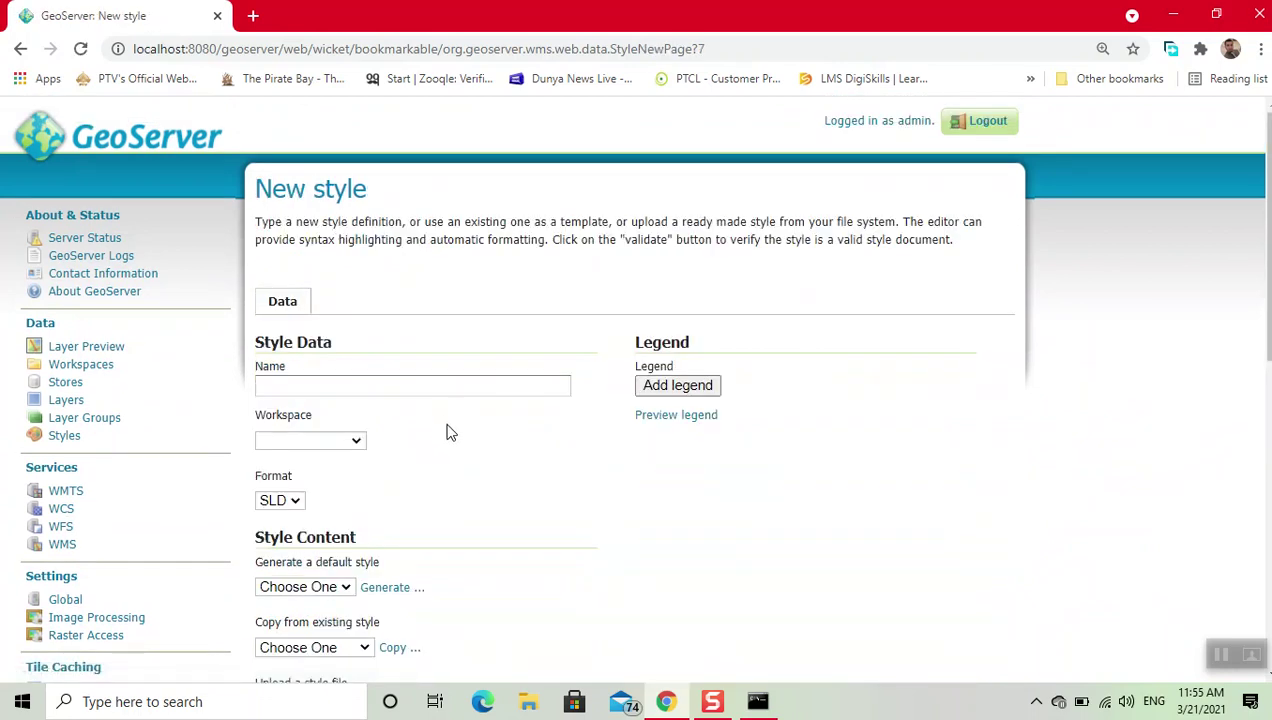
Step: Place the new style in the Webmap workspace and name it Styling
{"action": "left_click", "coordinate": [357, 440]}
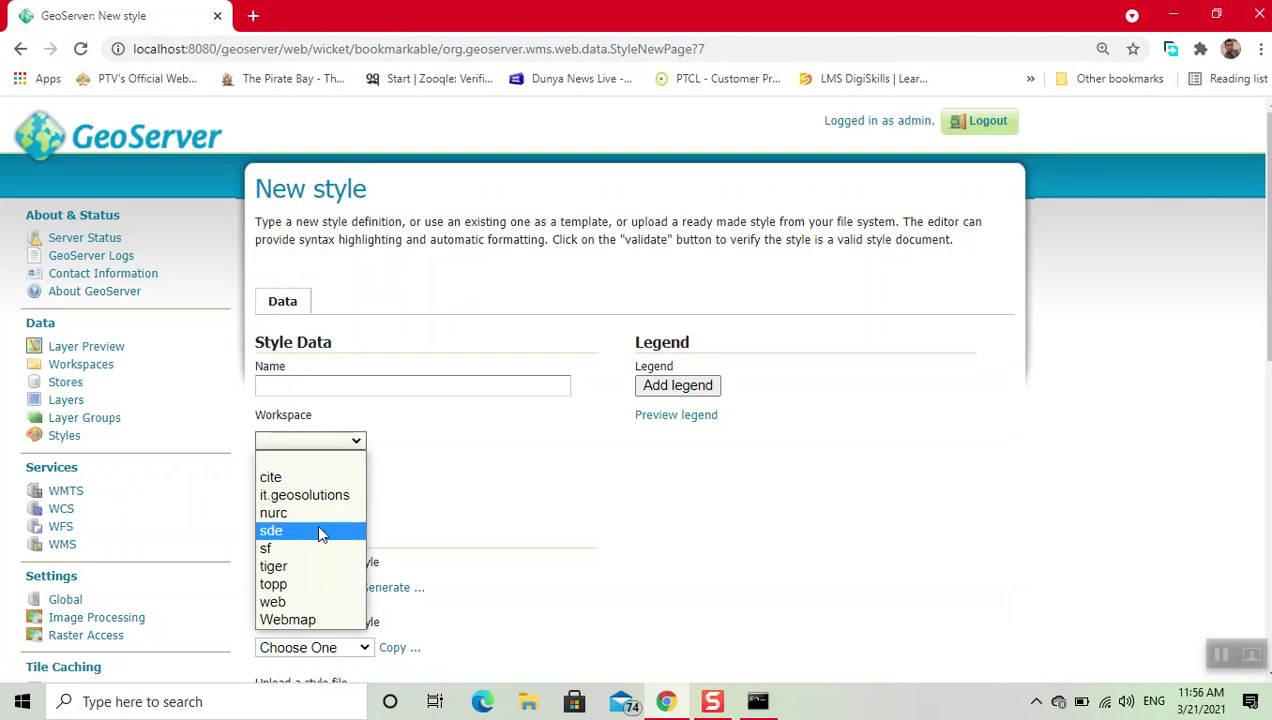
{"action": "left_click", "coordinate": [307, 620]}
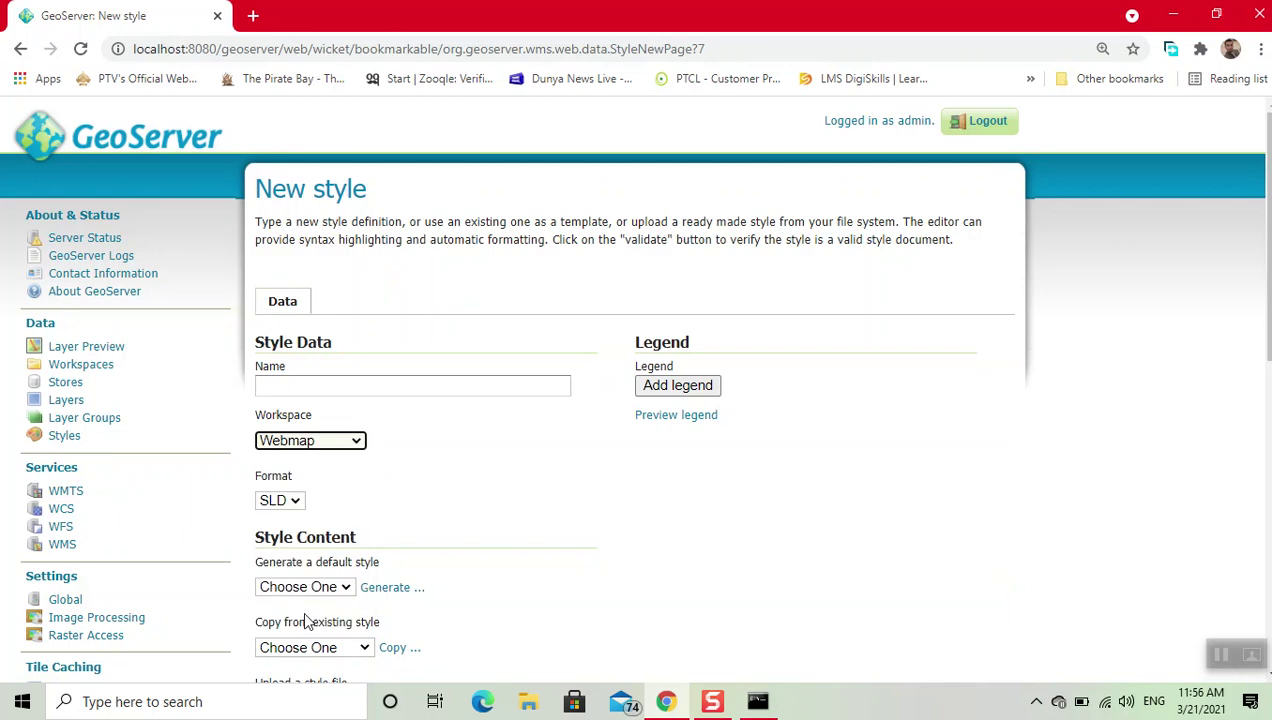
{"action": "left_click", "coordinate": [326, 385]}
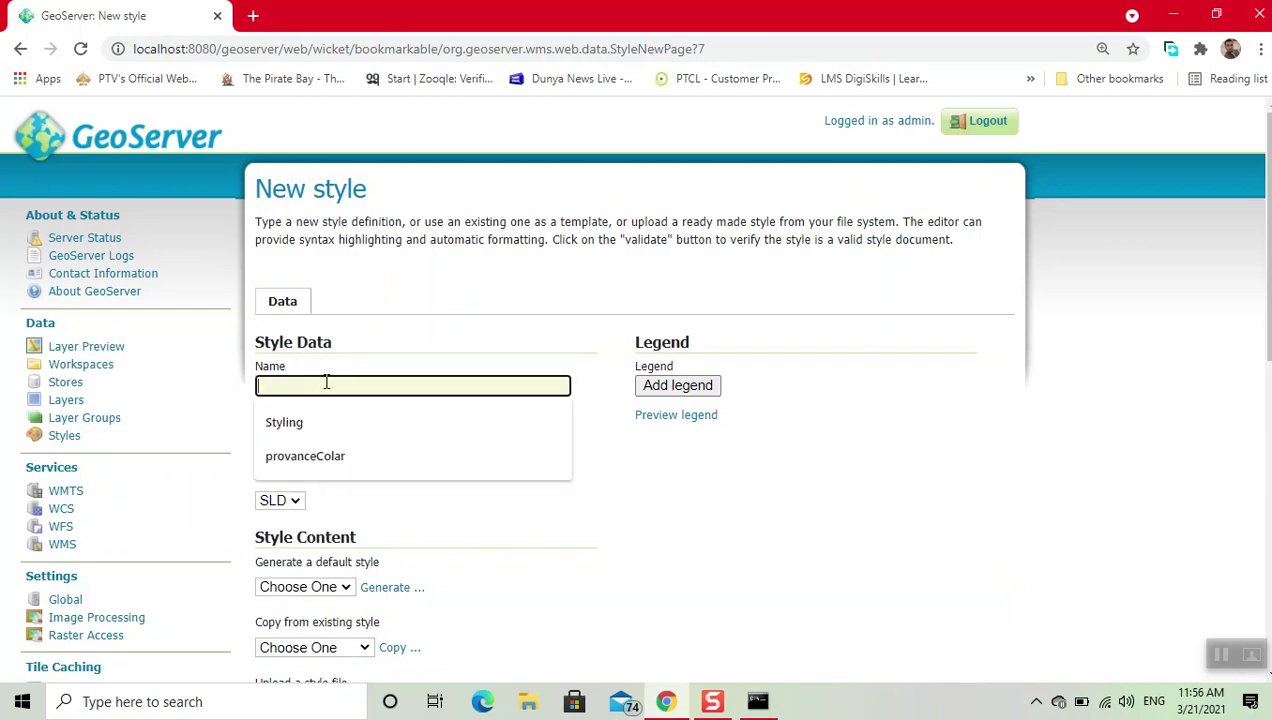
{"action": "left_click", "coordinate": [315, 421]}
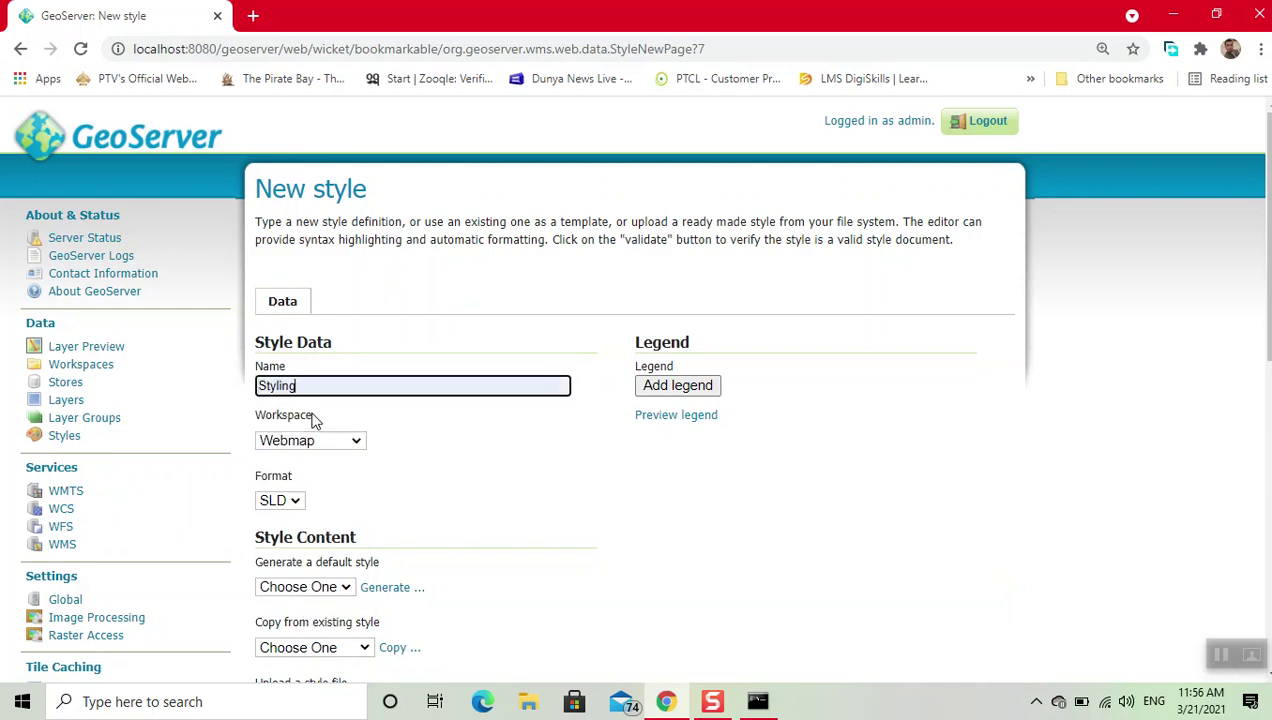
Step: Choose Polygon as the generated default style and browse for a style file
{"action": "scroll", "coordinate": [461, 430], "scroll_direction": "down", "scroll_amount": 3}
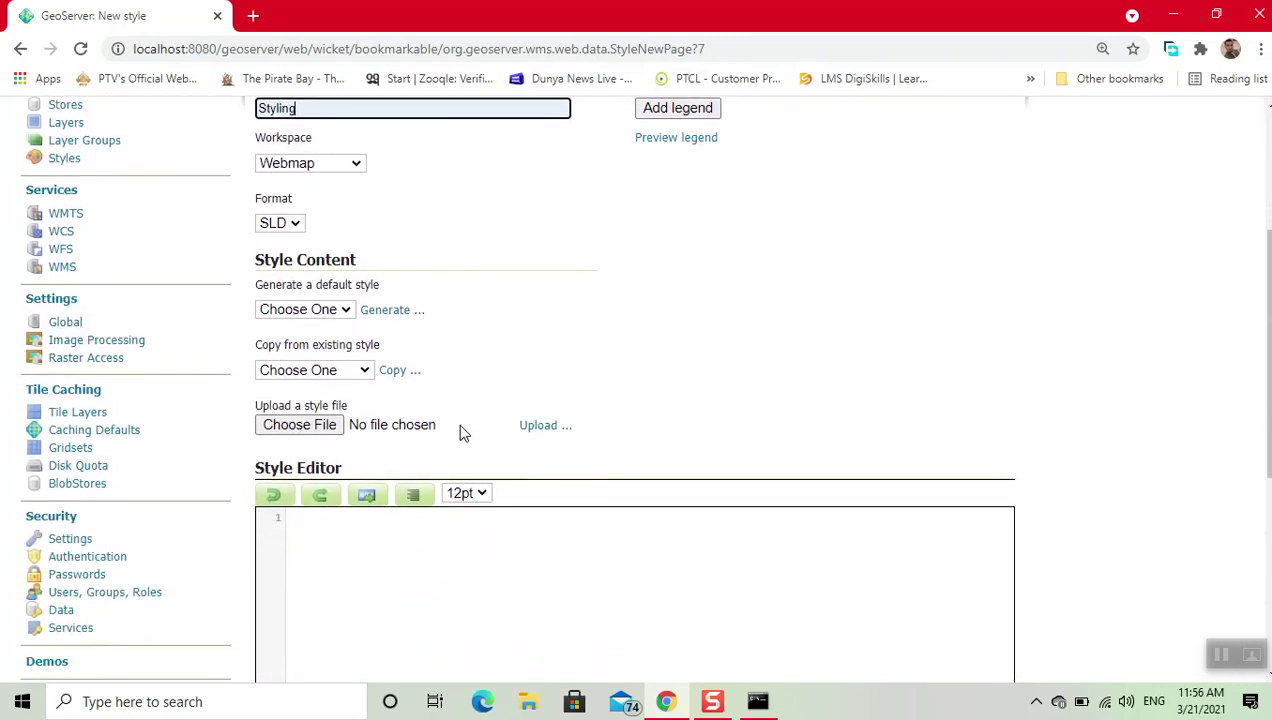
{"action": "left_click", "coordinate": [344, 310]}
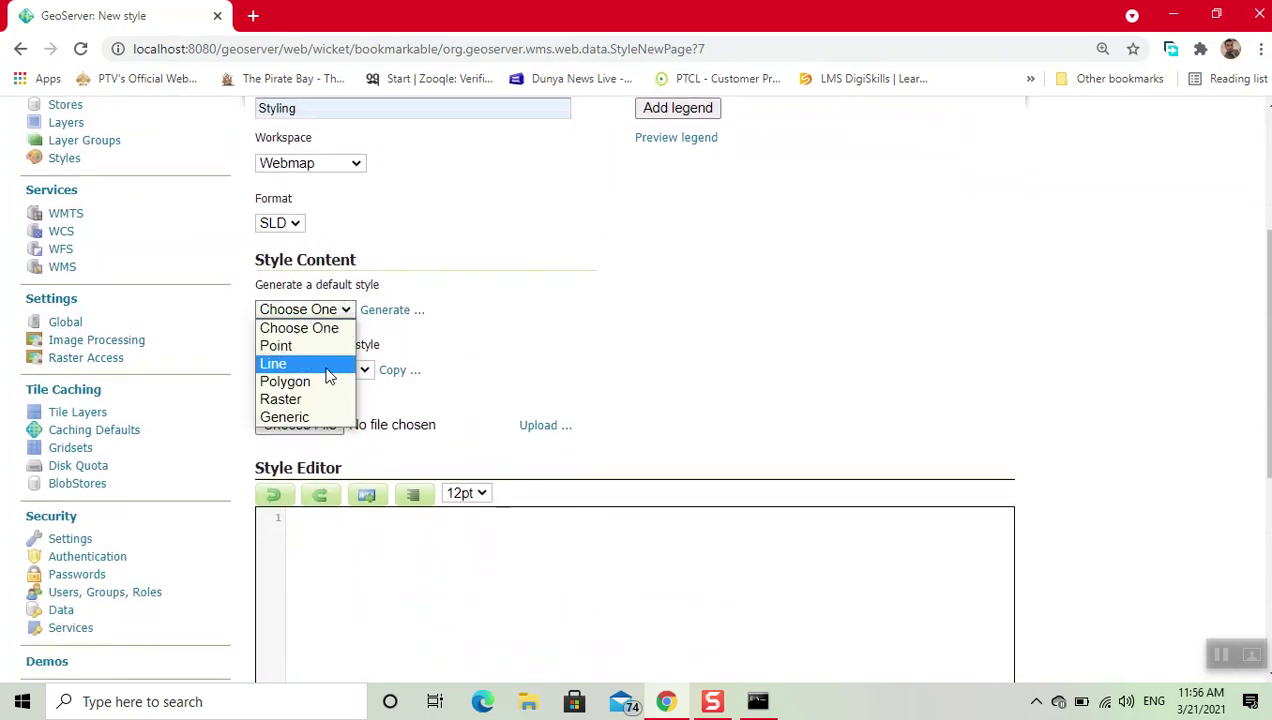
{"action": "left_click", "coordinate": [324, 386]}
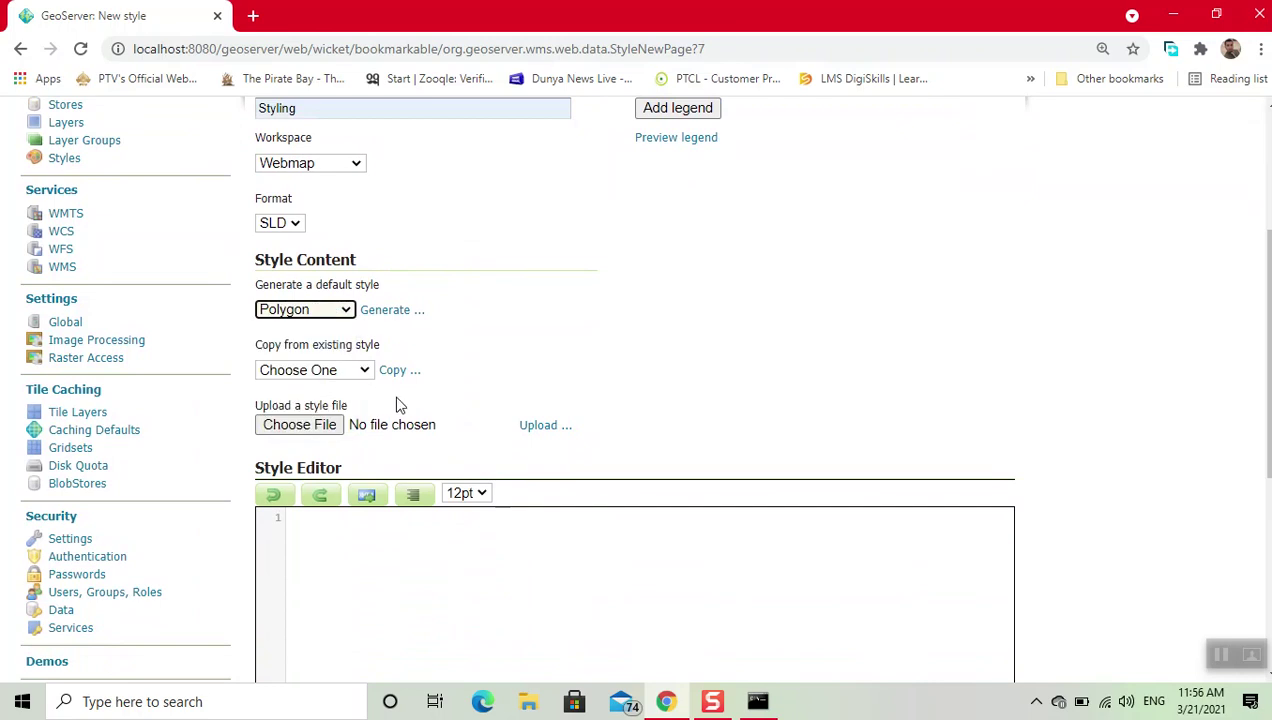
{"action": "scroll", "coordinate": [397, 404], "scroll_direction": "down", "scroll_amount": 3}
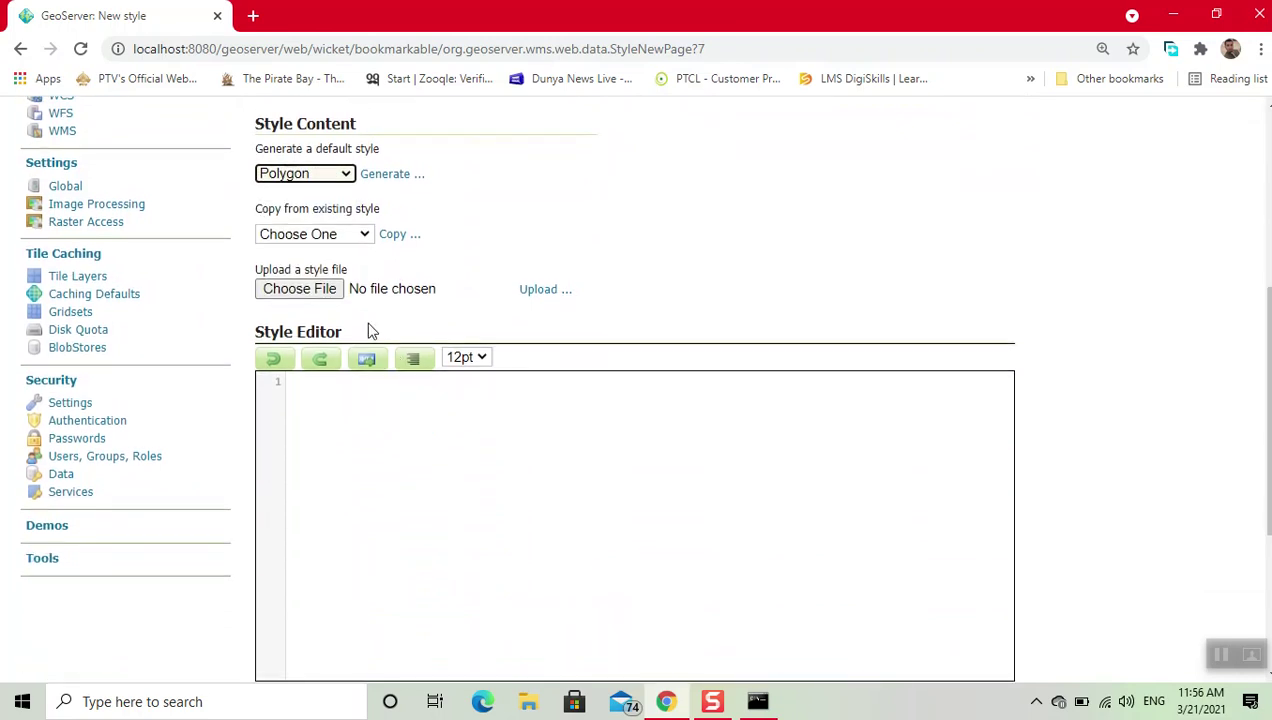
{"action": "left_click", "coordinate": [330, 296]}
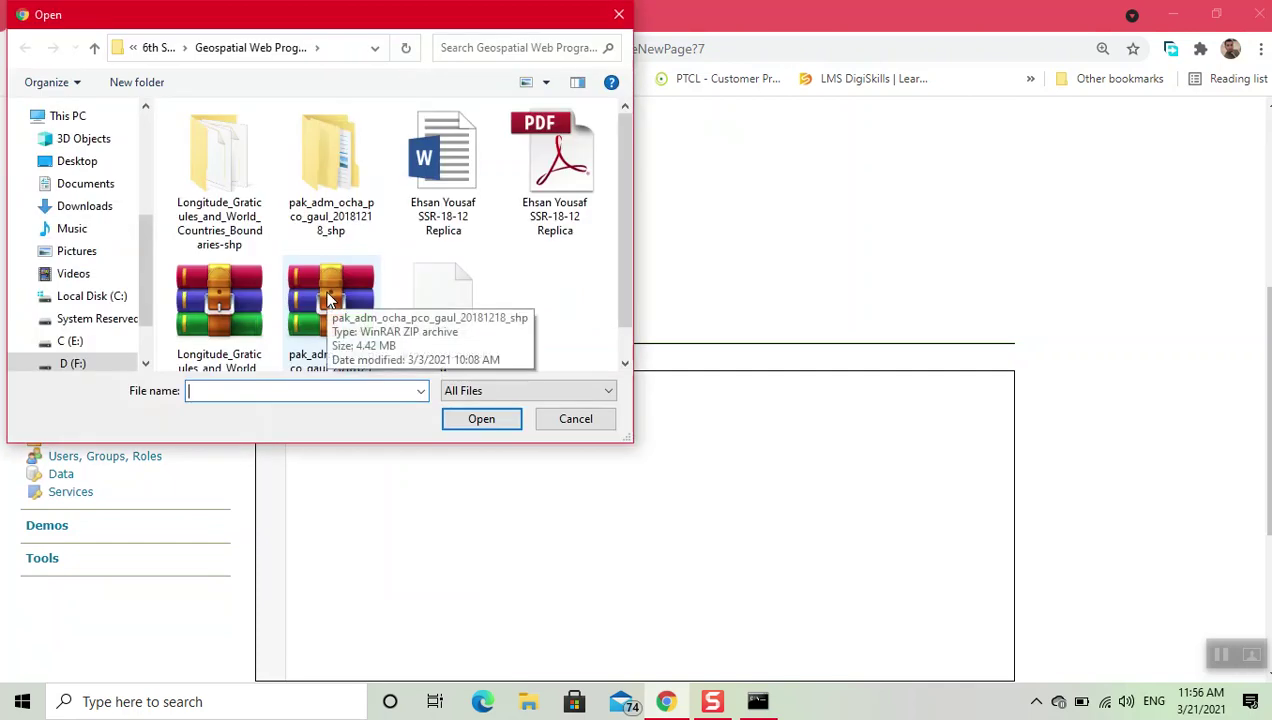
Step: Select provanceColar.sld and upload it, filling the editor with its province rules
{"action": "scroll", "coordinate": [532, 302], "scroll_direction": "down", "scroll_amount": 1}
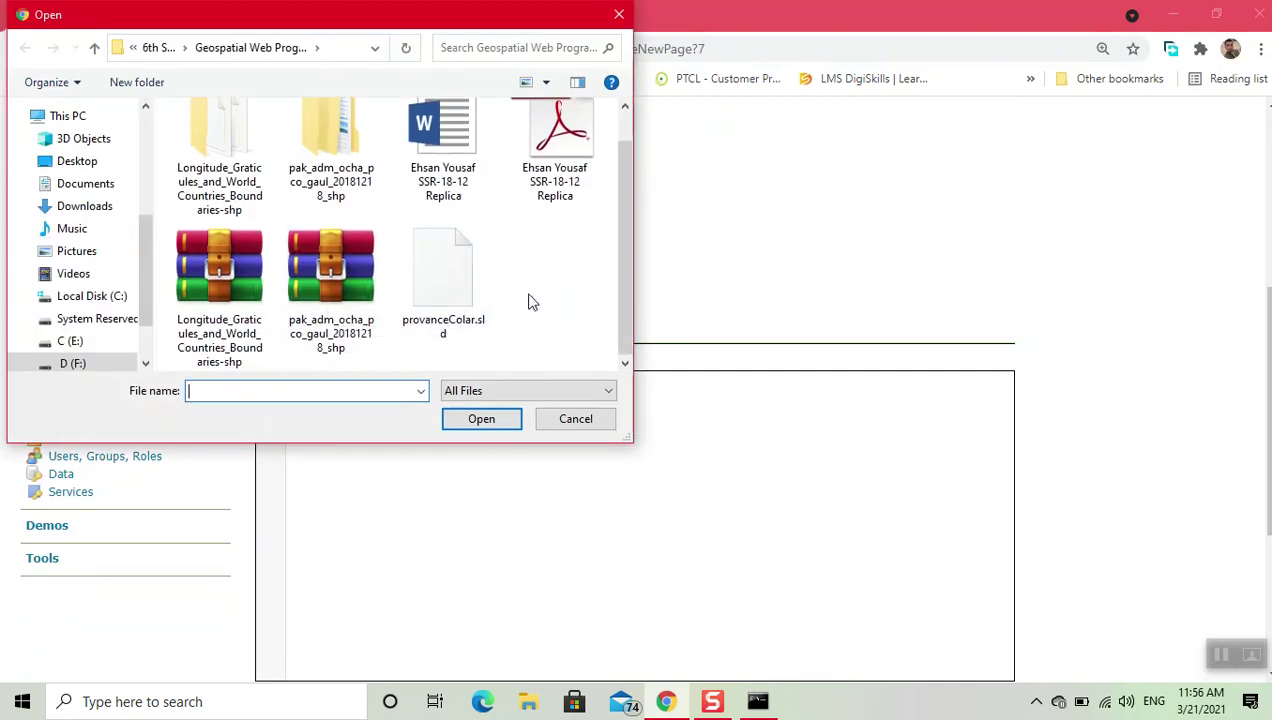
{"action": "left_click", "coordinate": [448, 297]}
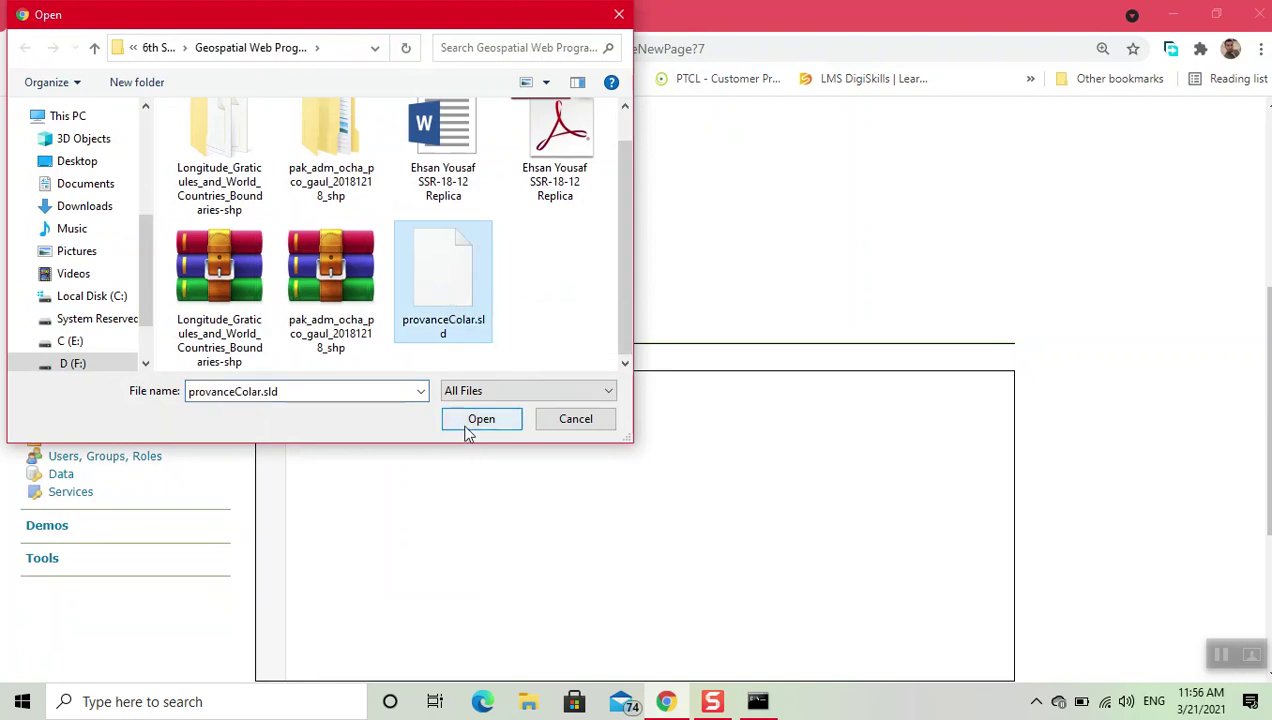
{"action": "left_click", "coordinate": [466, 426]}
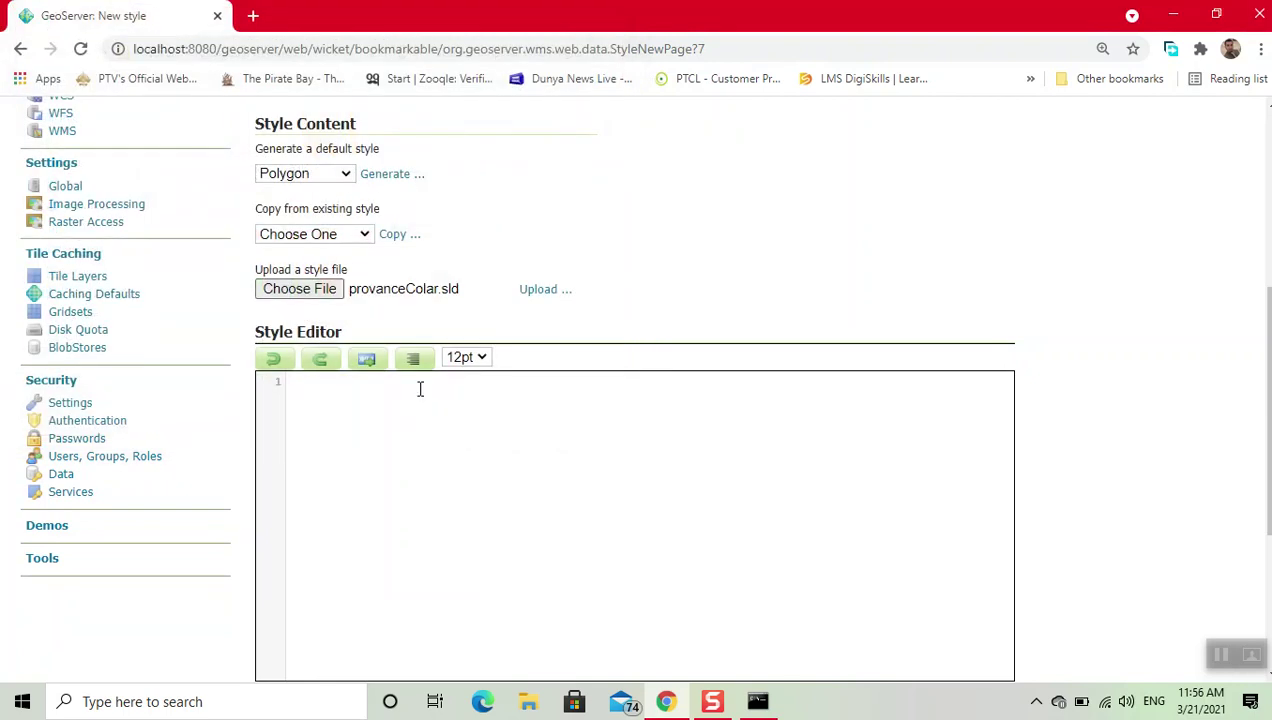
{"action": "left_click", "coordinate": [540, 292]}
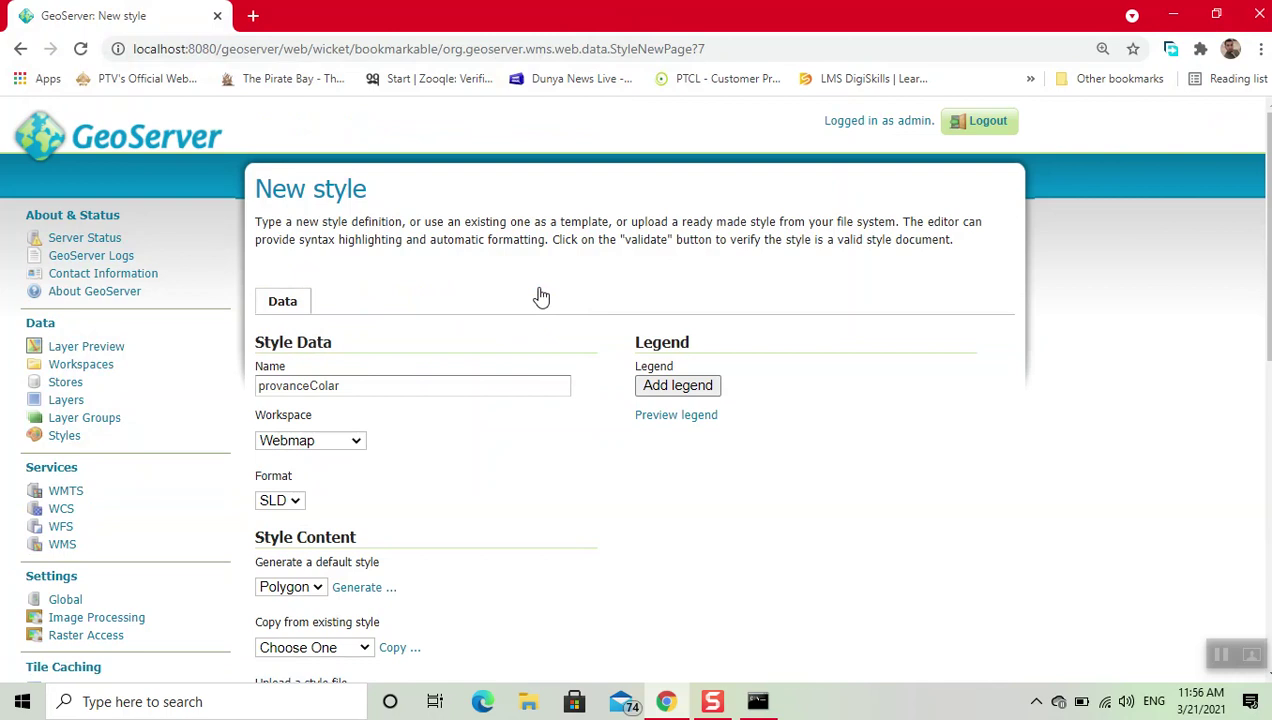
{"action": "scroll", "coordinate": [600, 482], "scroll_direction": "down", "scroll_amount": 7}
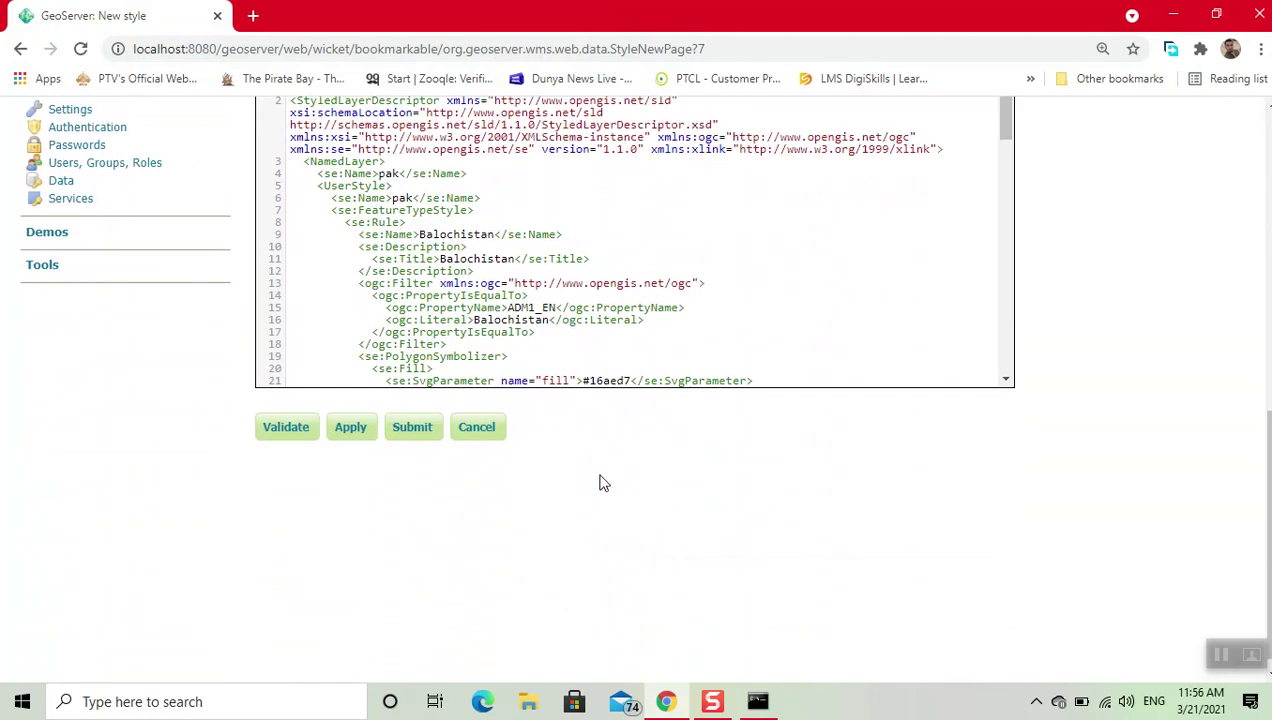
Step: Validate the provanceColar SLD and confirm it shows 'No validation errors.'
{"action": "scroll", "coordinate": [600, 482], "scroll_direction": "up", "scroll_amount": 2}
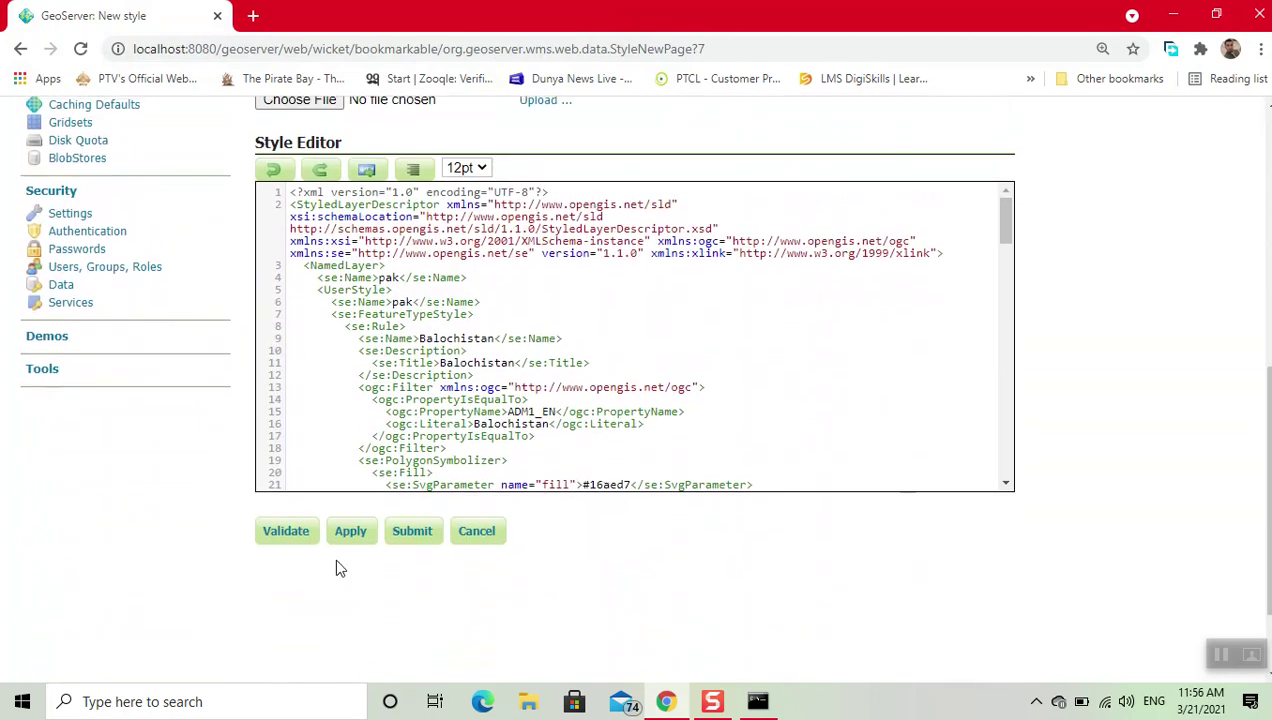
{"action": "left_click", "coordinate": [285, 531]}
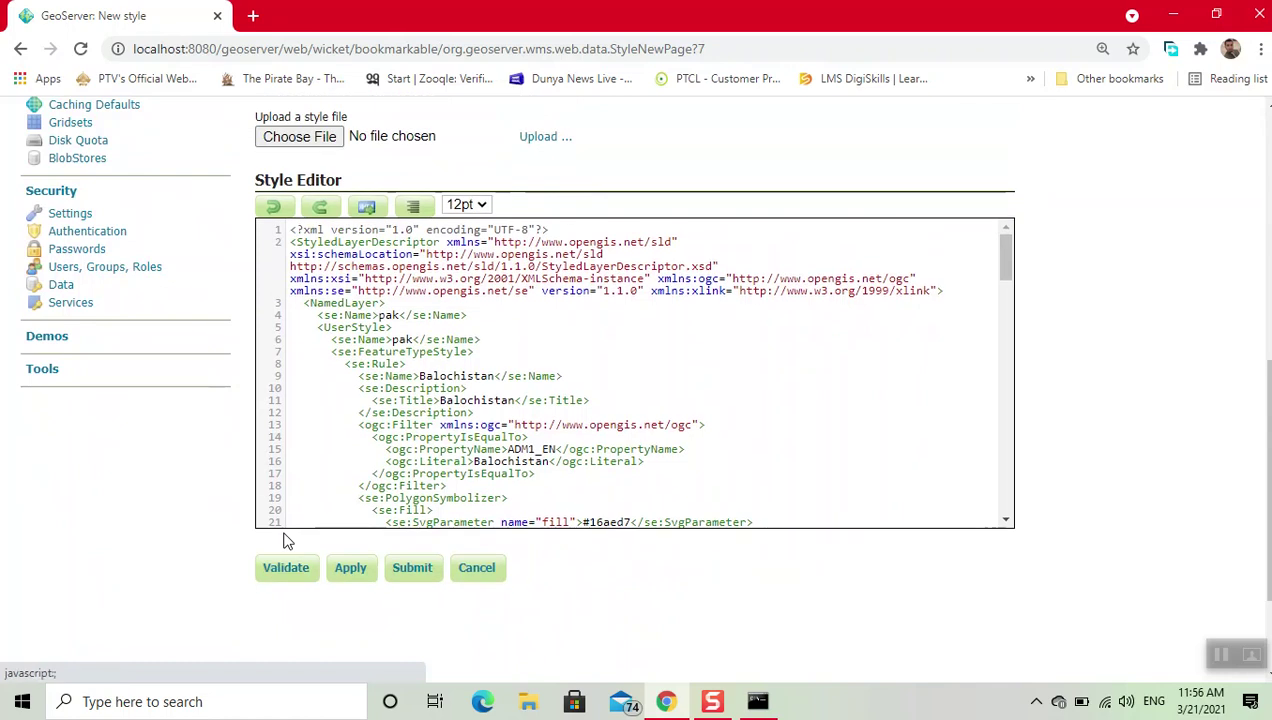
{"action": "scroll", "coordinate": [607, 321], "scroll_direction": "up", "scroll_amount": 10}
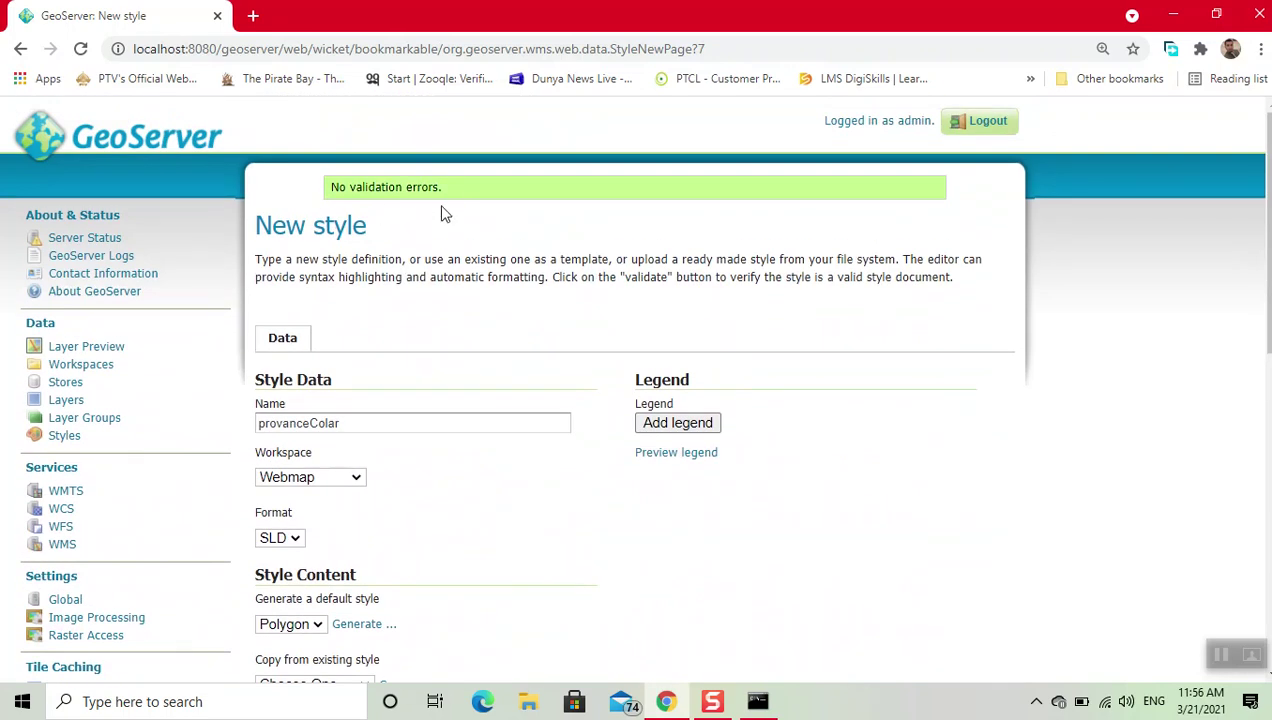
{"action": "scroll", "coordinate": [840, 476], "scroll_direction": "down", "scroll_amount": 5}
{"action": "scroll", "coordinate": [840, 476], "scroll_direction": "down", "scroll_amount": 3}
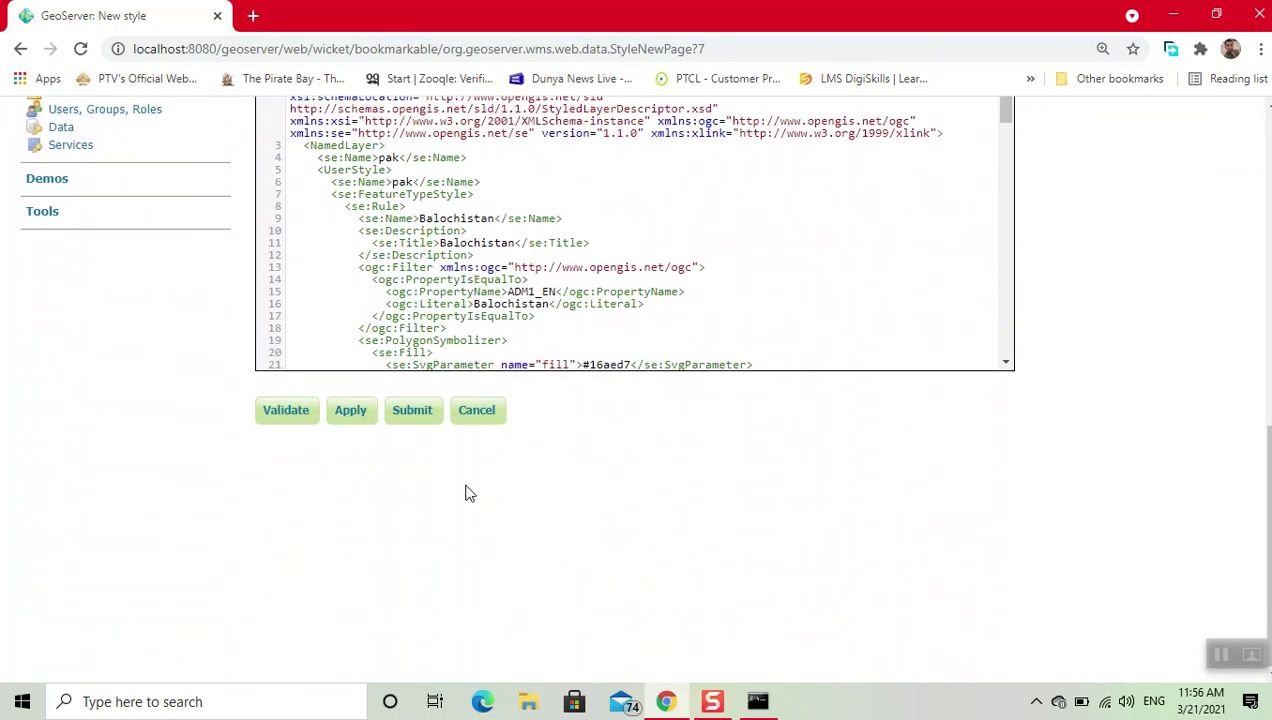
Step: Submit the provanceColar style and check it in the Styles list (22 styles)
{"action": "left_click", "coordinate": [410, 411]}
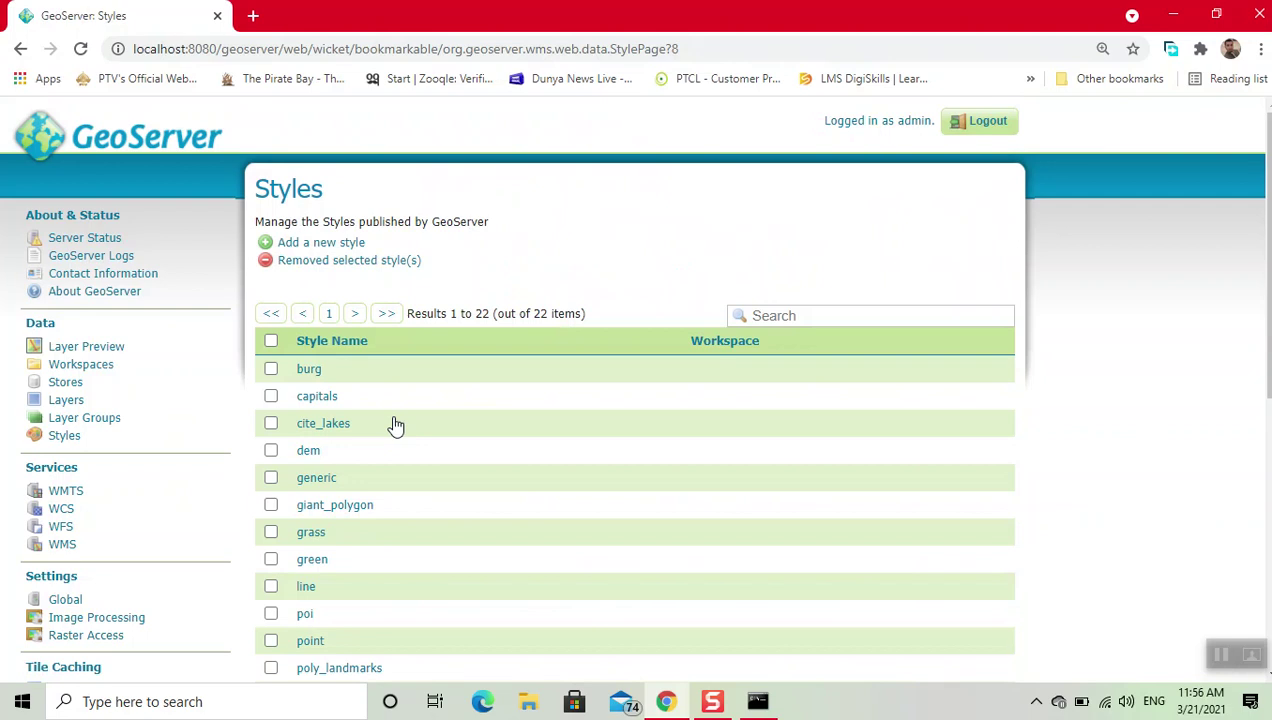
{"action": "scroll", "coordinate": [508, 595], "scroll_direction": "down", "scroll_amount": 3}
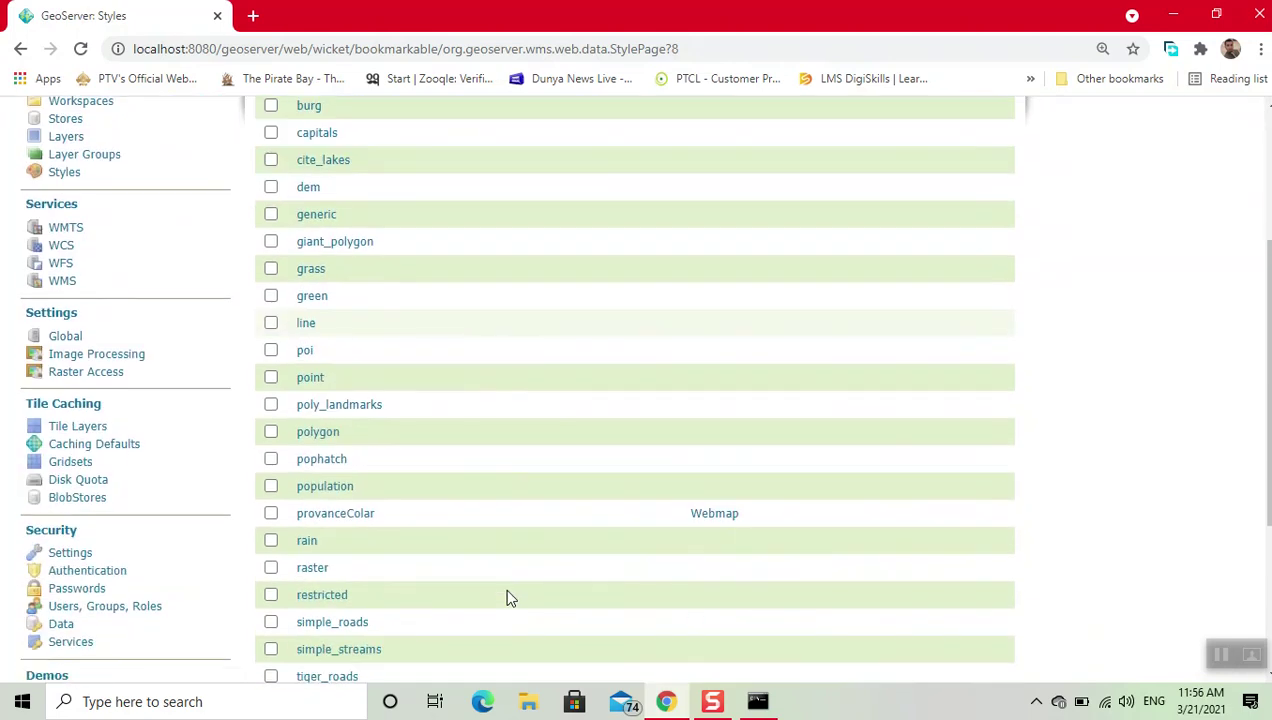
{"action": "scroll", "coordinate": [508, 595], "scroll_direction": "down", "scroll_amount": 3}
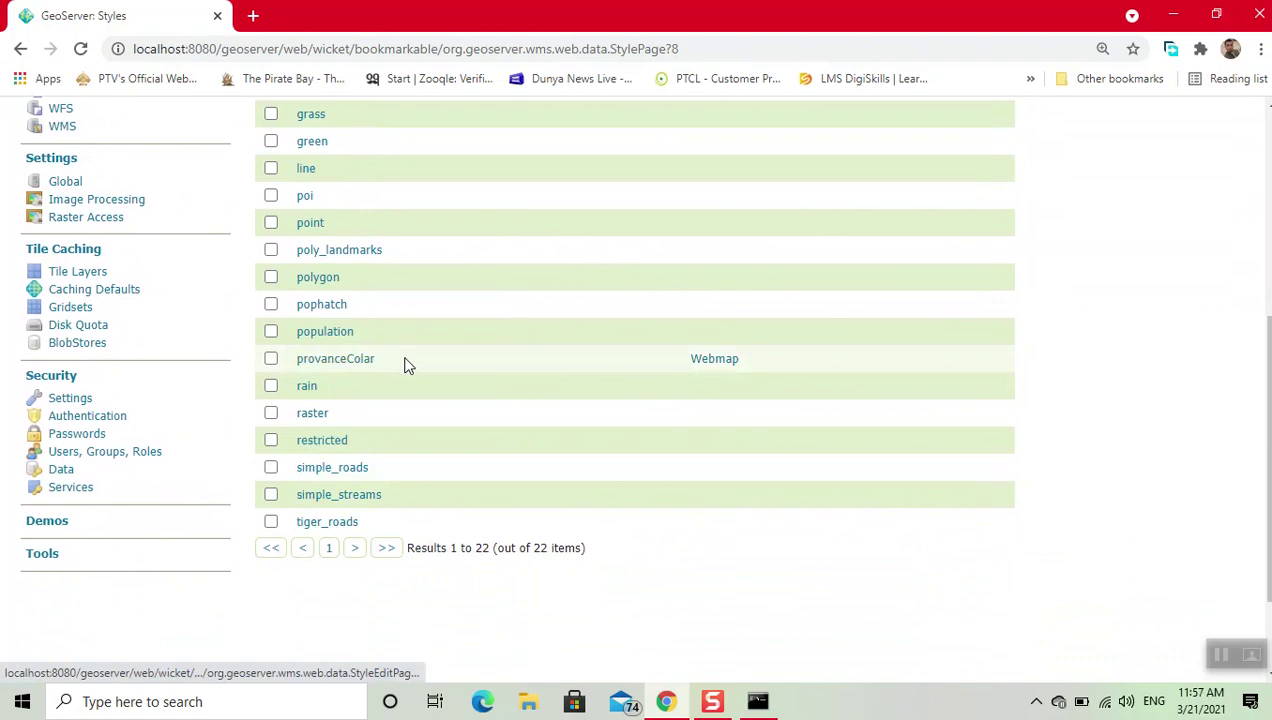
{"action": "scroll", "coordinate": [575, 300], "scroll_direction": "up", "scroll_amount": 4}
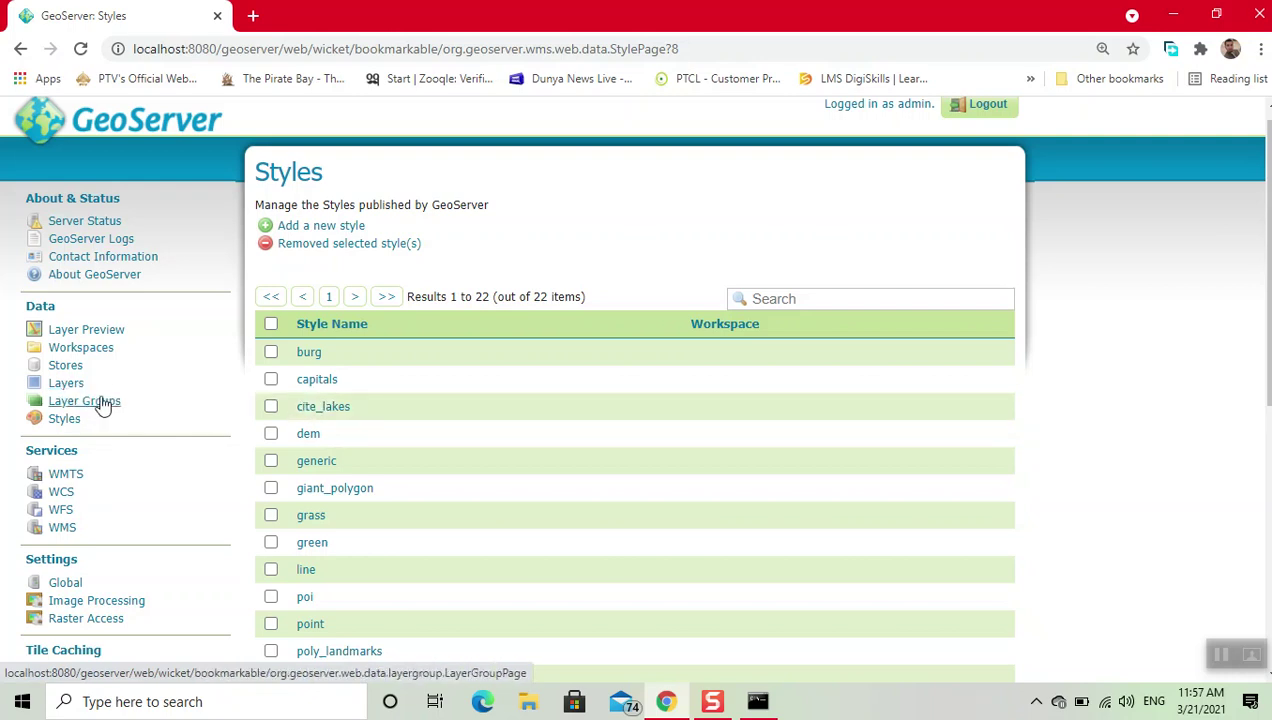
Step: Open the pak_admbnda Pakistan admin layer from Layers for editing
{"action": "left_click", "coordinate": [50, 384]}
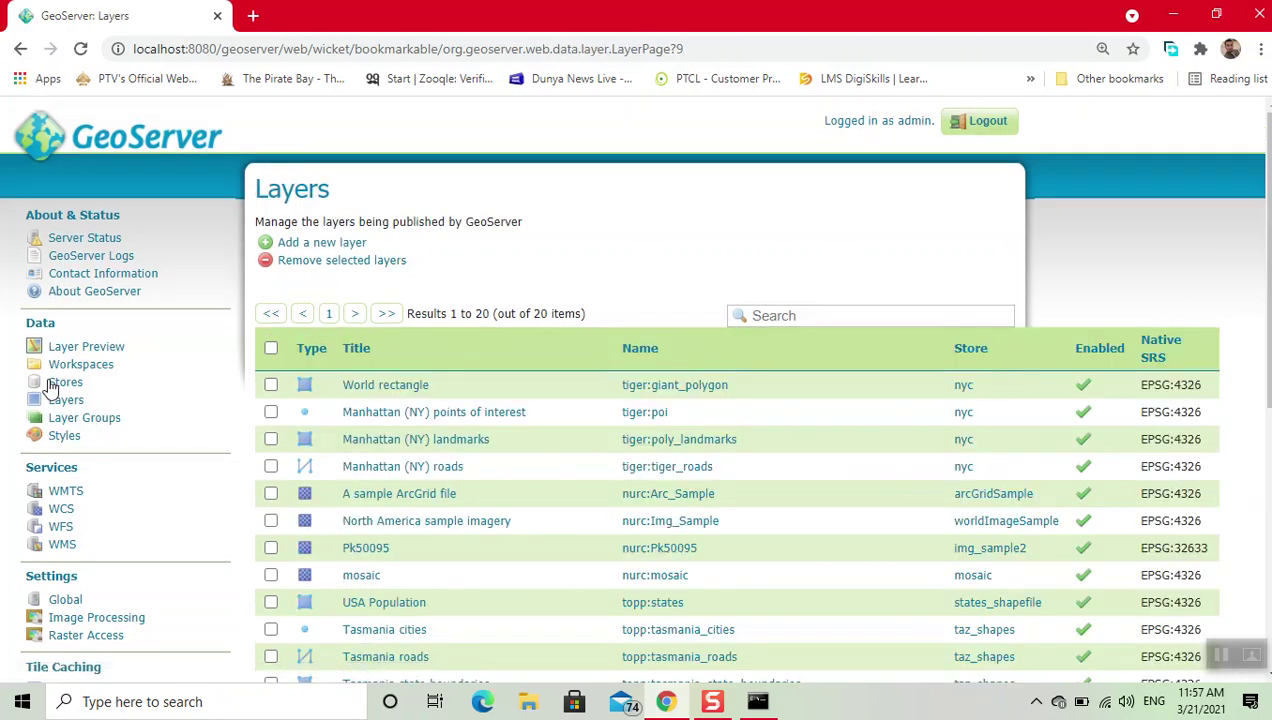
{"action": "scroll", "coordinate": [398, 460], "scroll_direction": "down", "scroll_amount": 4}
{"action": "scroll", "coordinate": [397, 460], "scroll_direction": "down", "scroll_amount": 2}
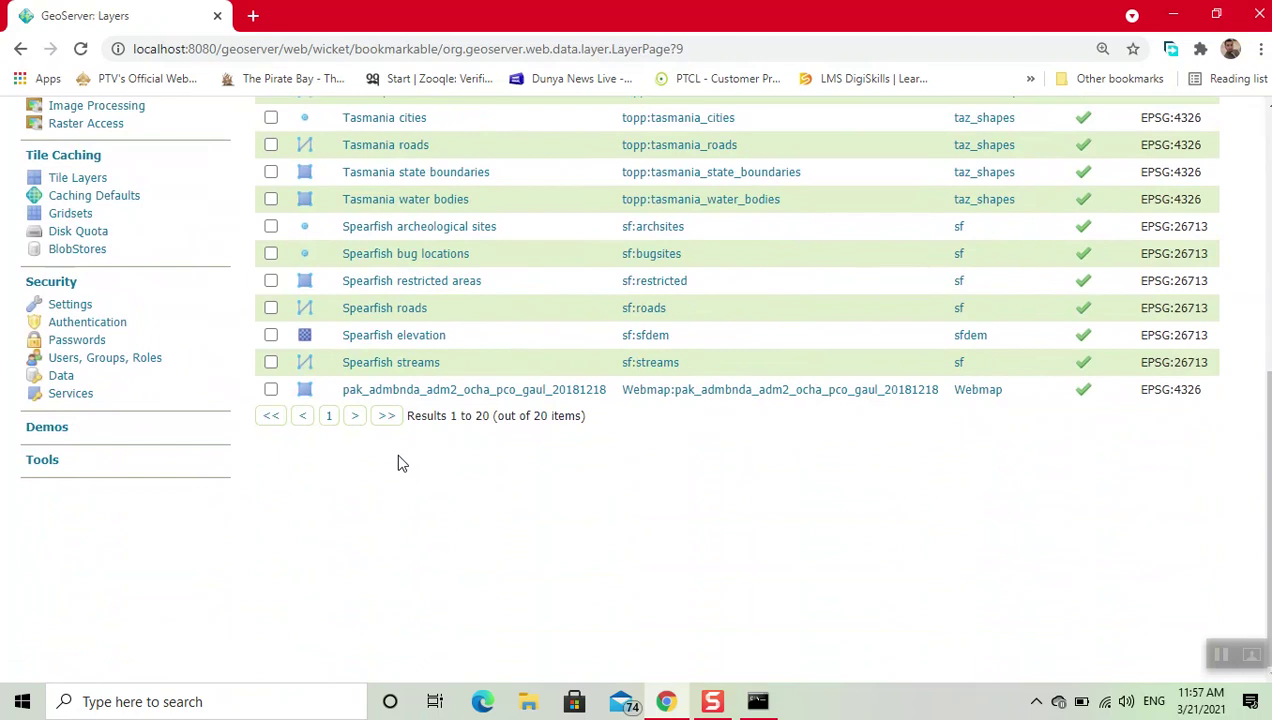
{"action": "left_click", "coordinate": [480, 391]}
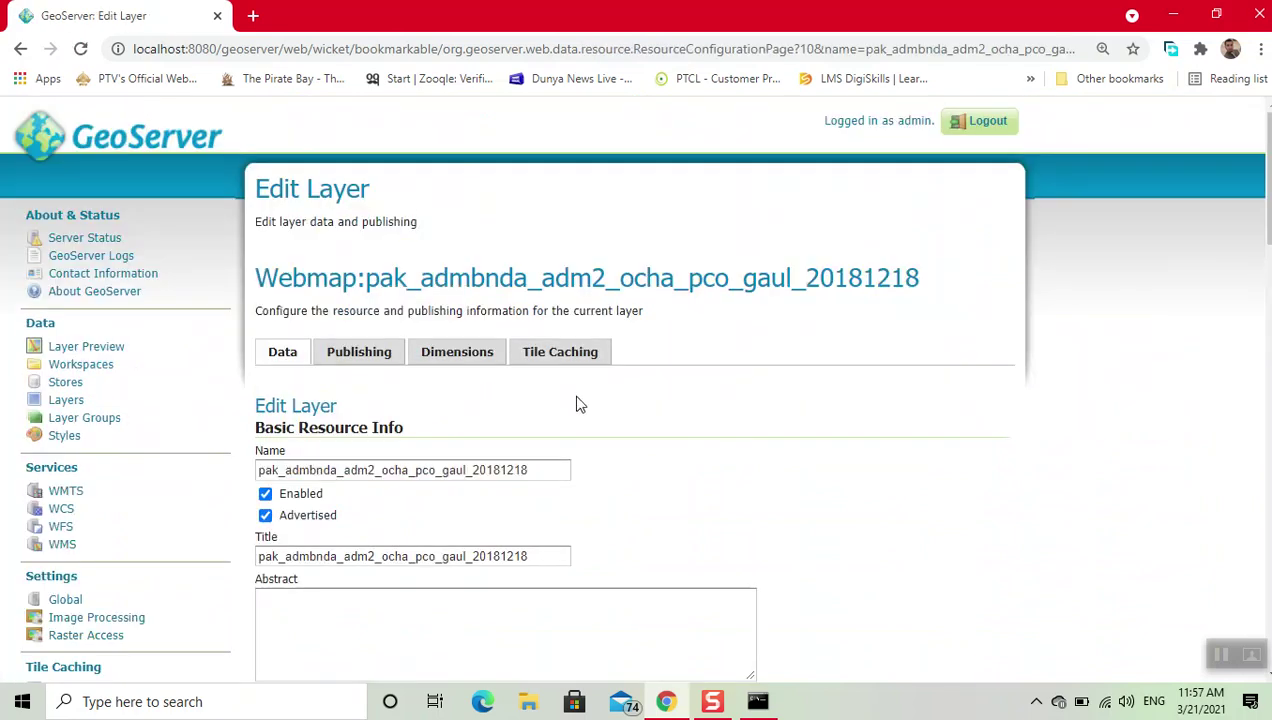
Step: Set the layer's default style to Webmap:provanceColar on the Publishing tab
{"action": "left_click", "coordinate": [385, 366]}
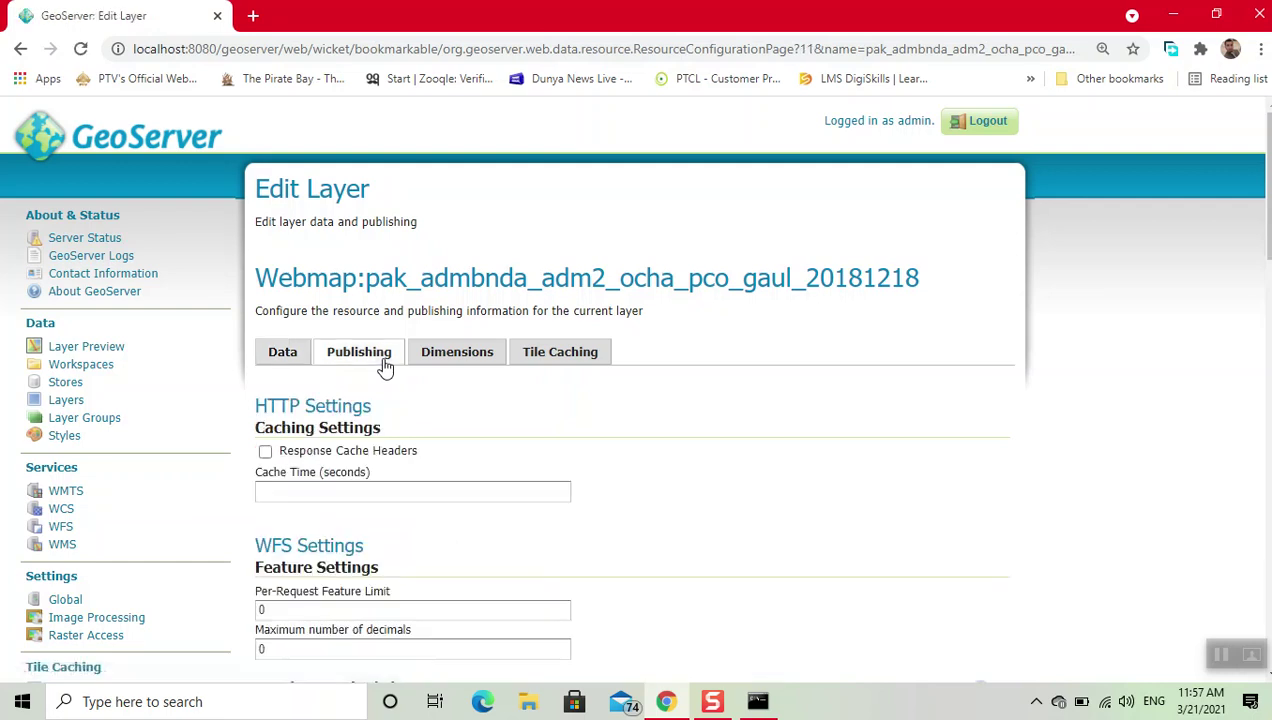
{"action": "scroll", "coordinate": [668, 433], "scroll_direction": "down", "scroll_amount": 3}
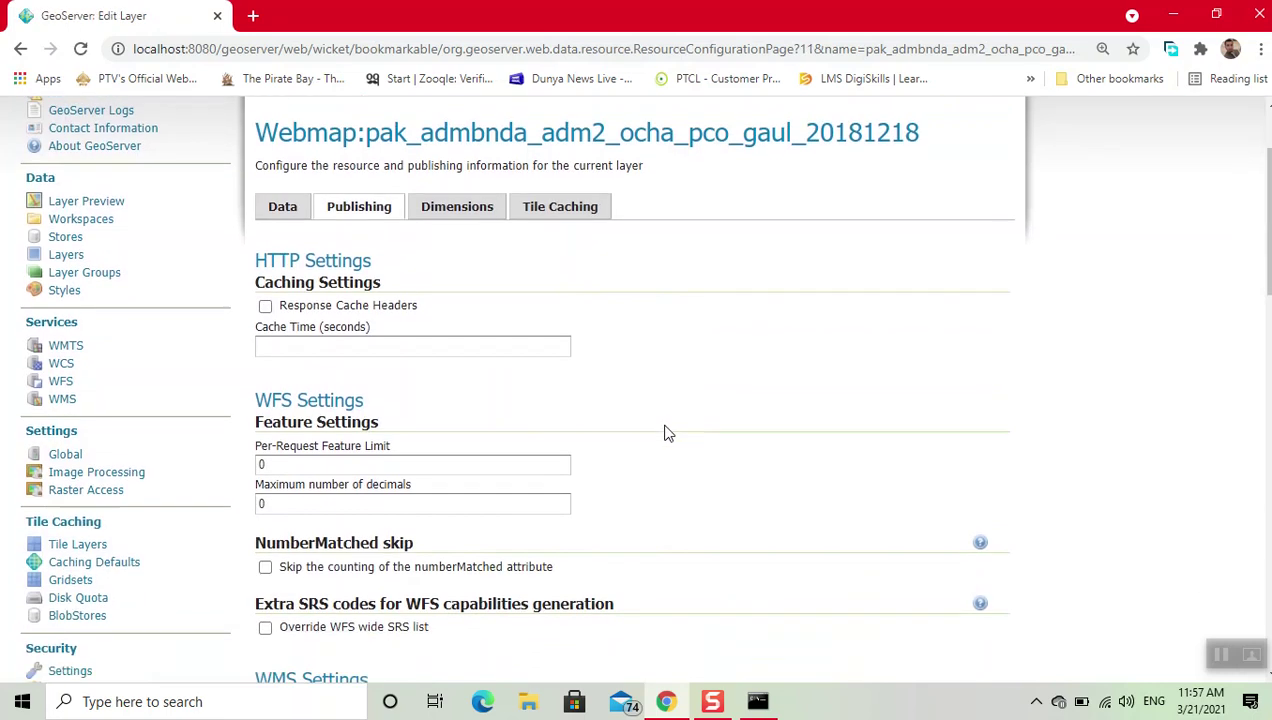
{"action": "scroll", "coordinate": [707, 434], "scroll_direction": "down", "scroll_amount": 1}
{"action": "scroll", "coordinate": [707, 434], "scroll_direction": "down", "scroll_amount": 2}
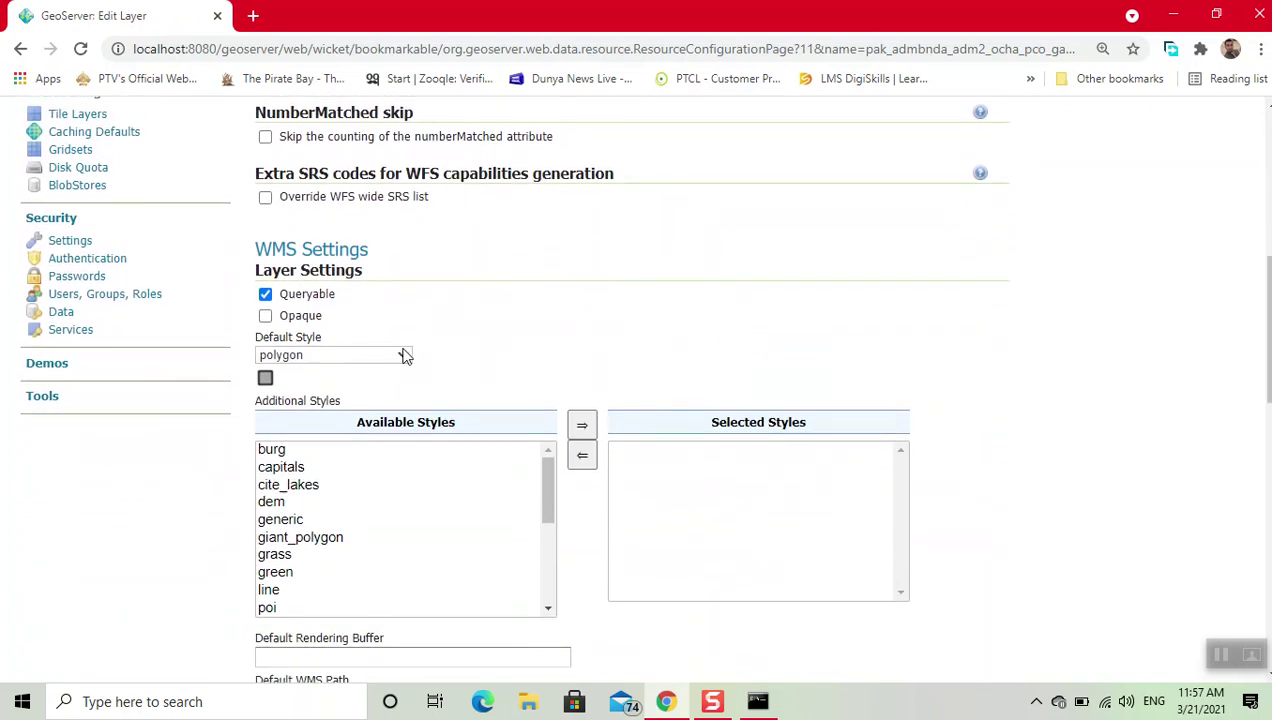
{"action": "left_click", "coordinate": [404, 356]}
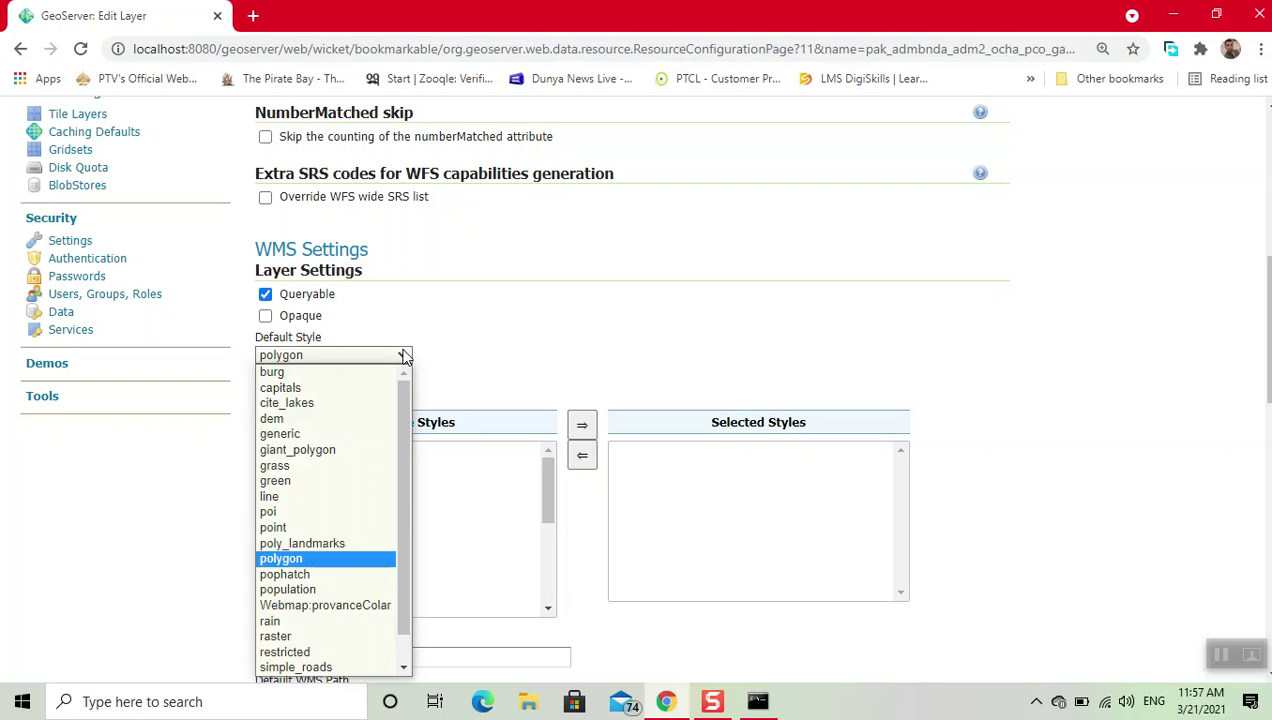
{"action": "left_click", "coordinate": [340, 606]}
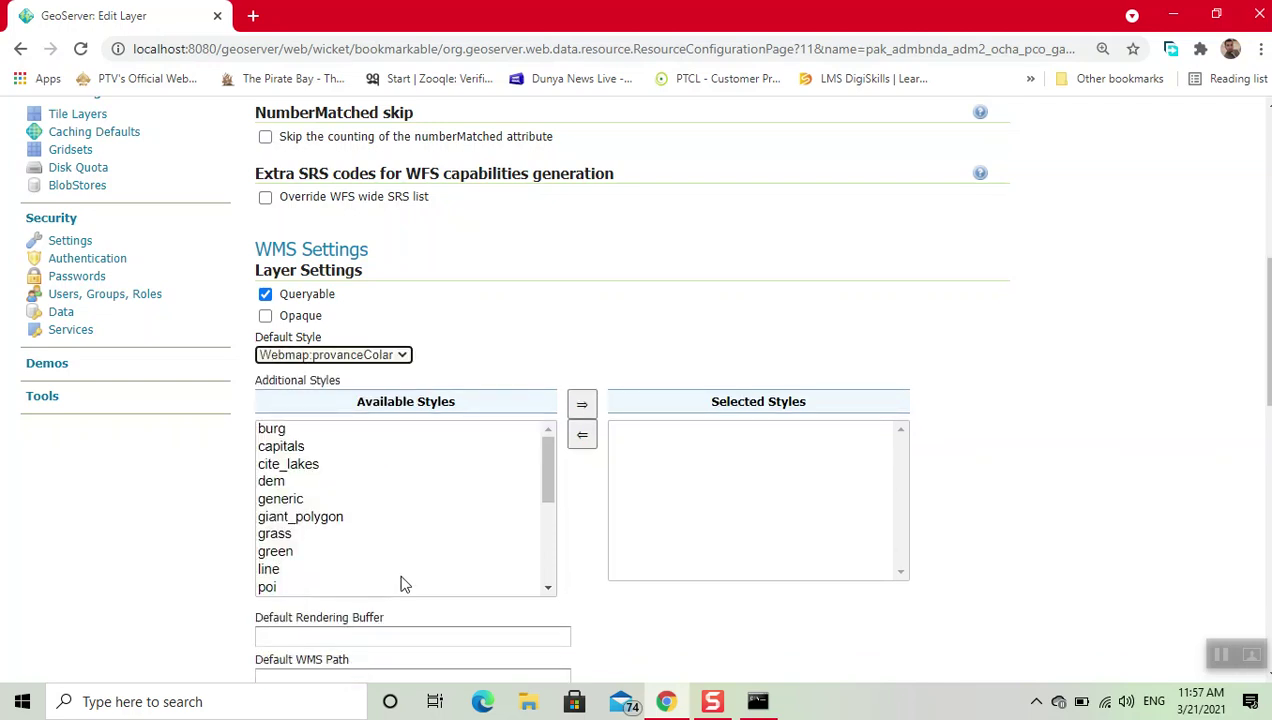
Step: Move provanceColar from Available Styles into the layer's Selected Styles
{"action": "scroll", "coordinate": [404, 585], "scroll_direction": "down", "scroll_amount": 2}
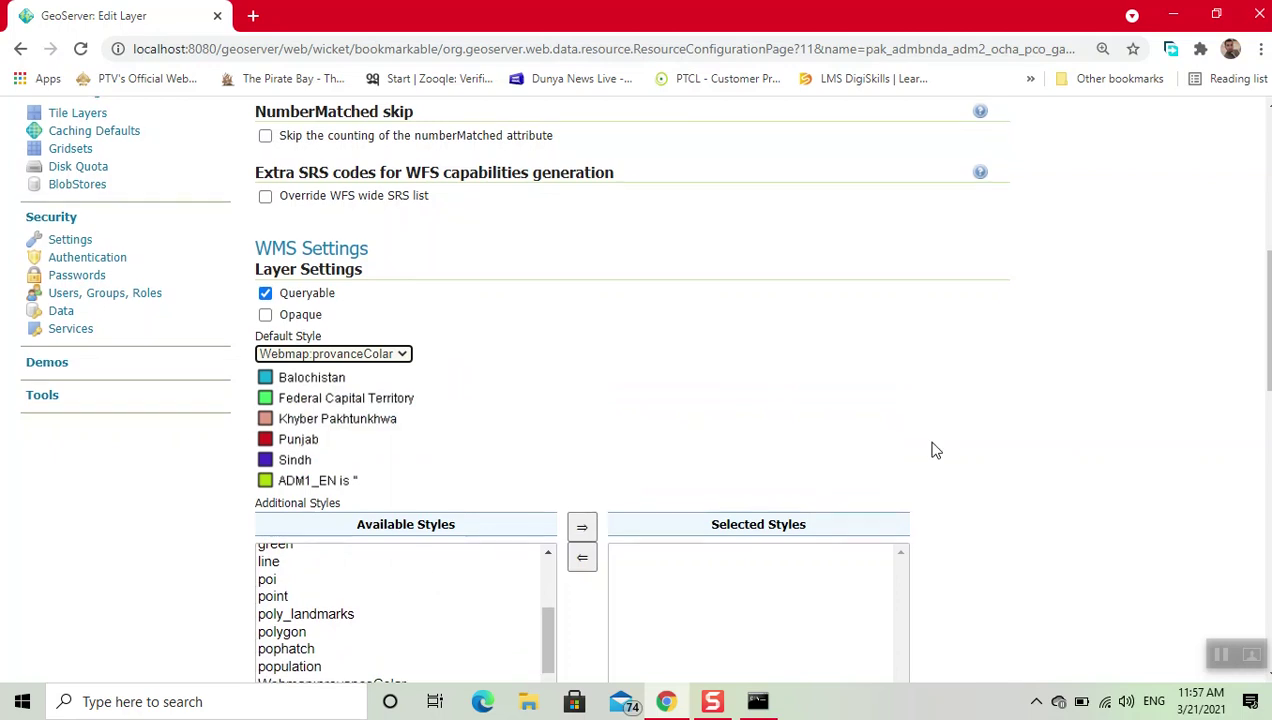
{"action": "scroll", "coordinate": [935, 451], "scroll_direction": "down", "scroll_amount": 3}
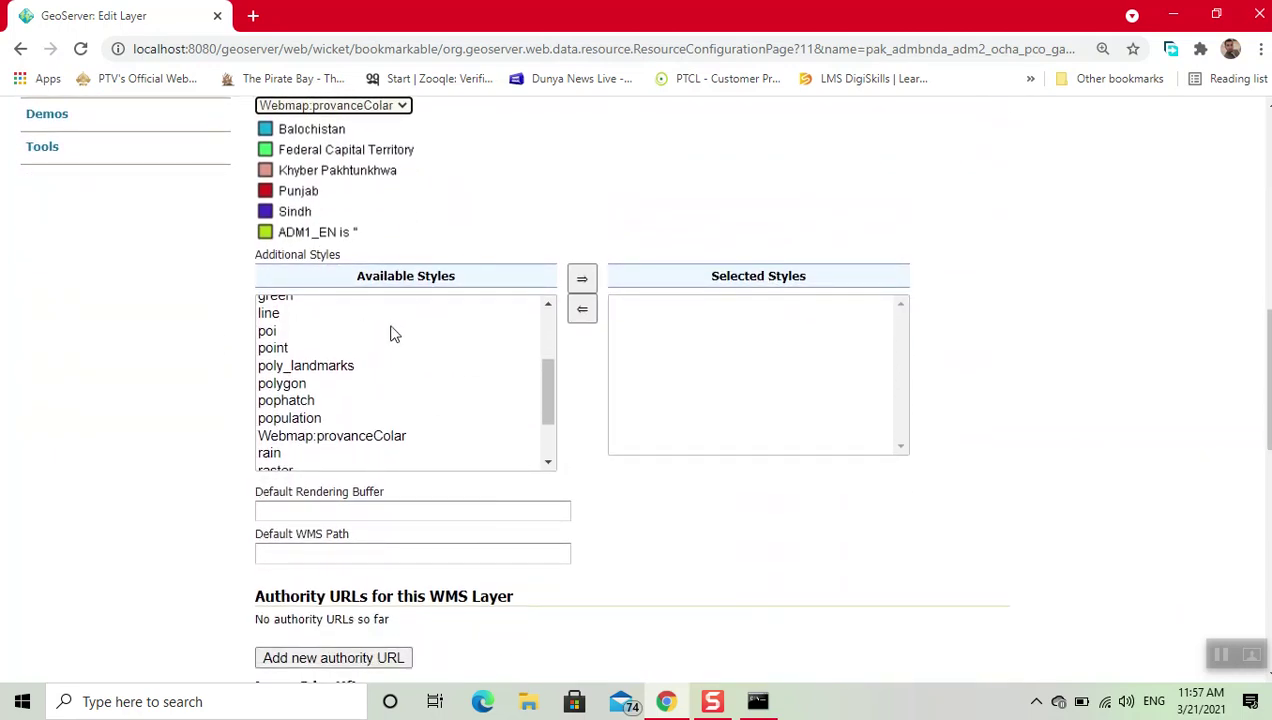
{"action": "left_click", "coordinate": [339, 438]}
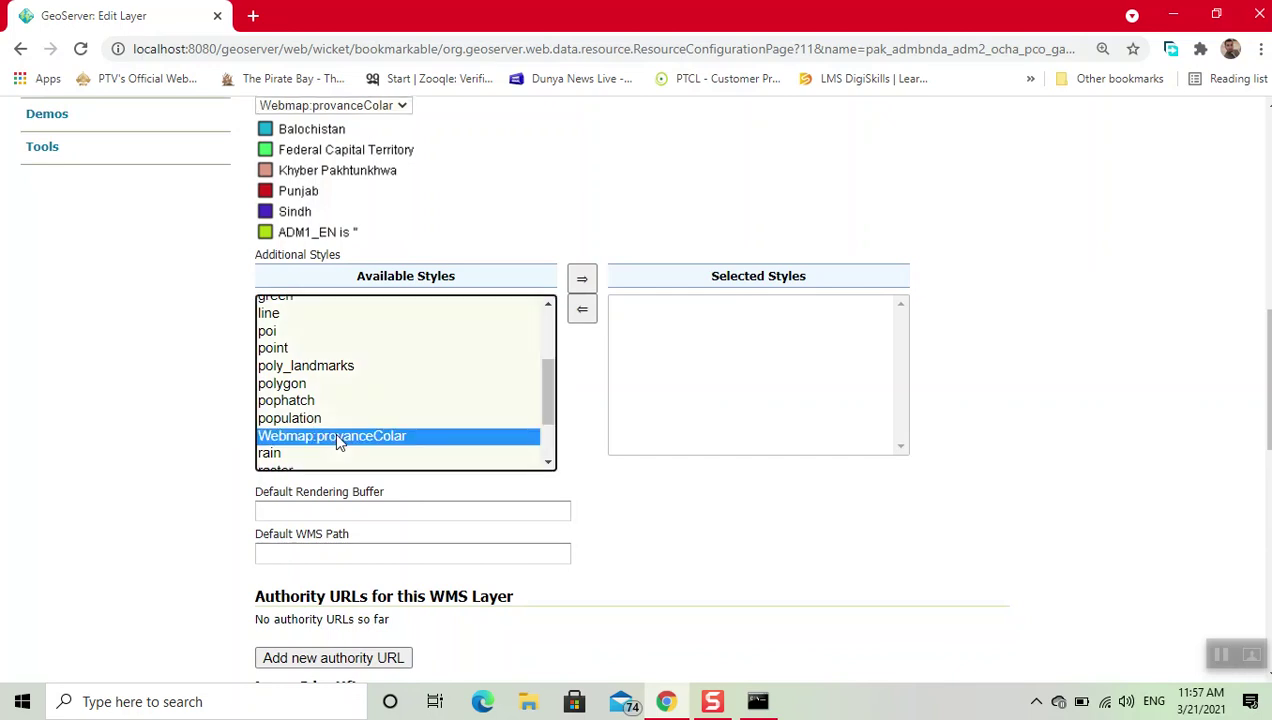
{"action": "double_click", "coordinate": [338, 438]}
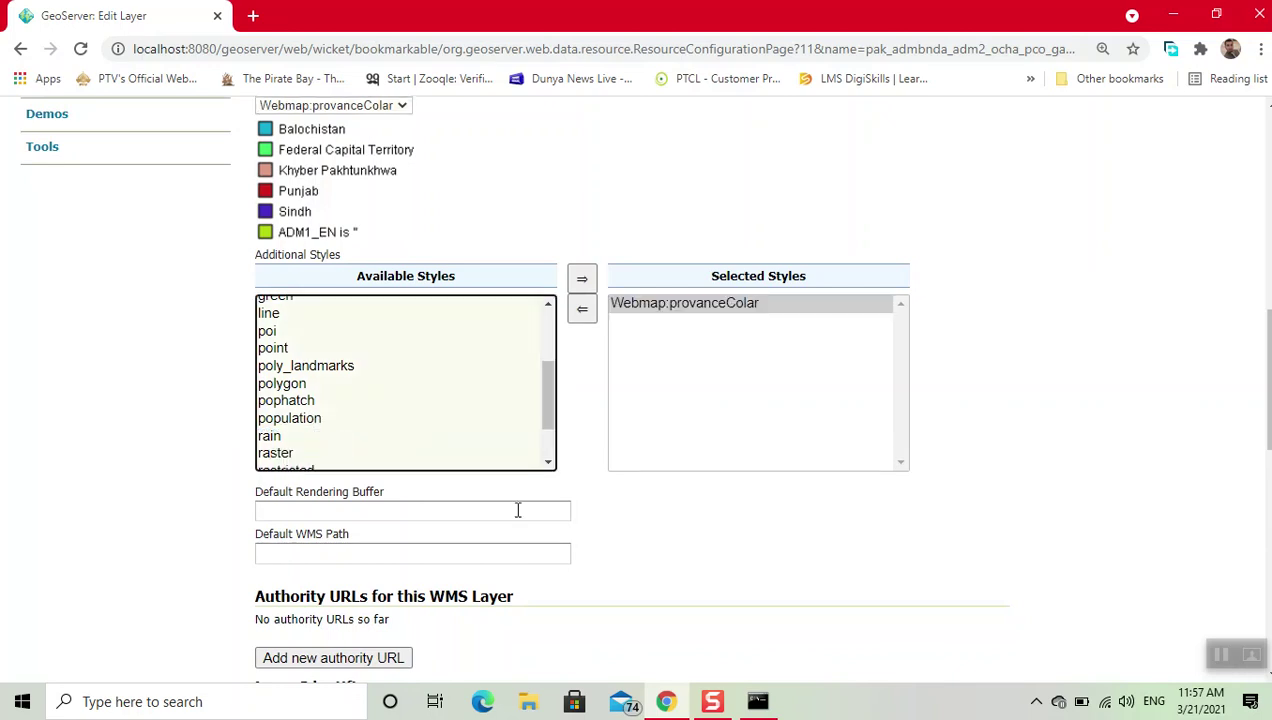
{"action": "scroll", "coordinate": [795, 548], "scroll_direction": "down", "scroll_amount": 6}
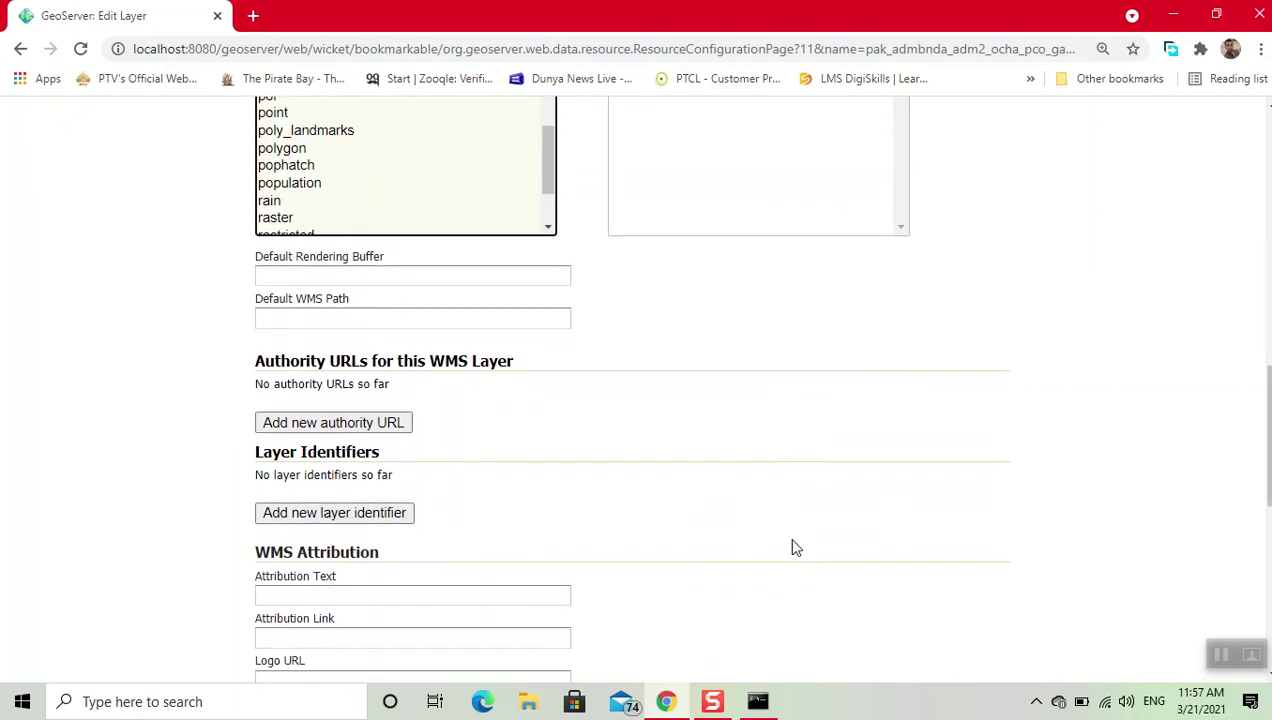
{"action": "scroll", "coordinate": [792, 542], "scroll_direction": "down", "scroll_amount": 3}
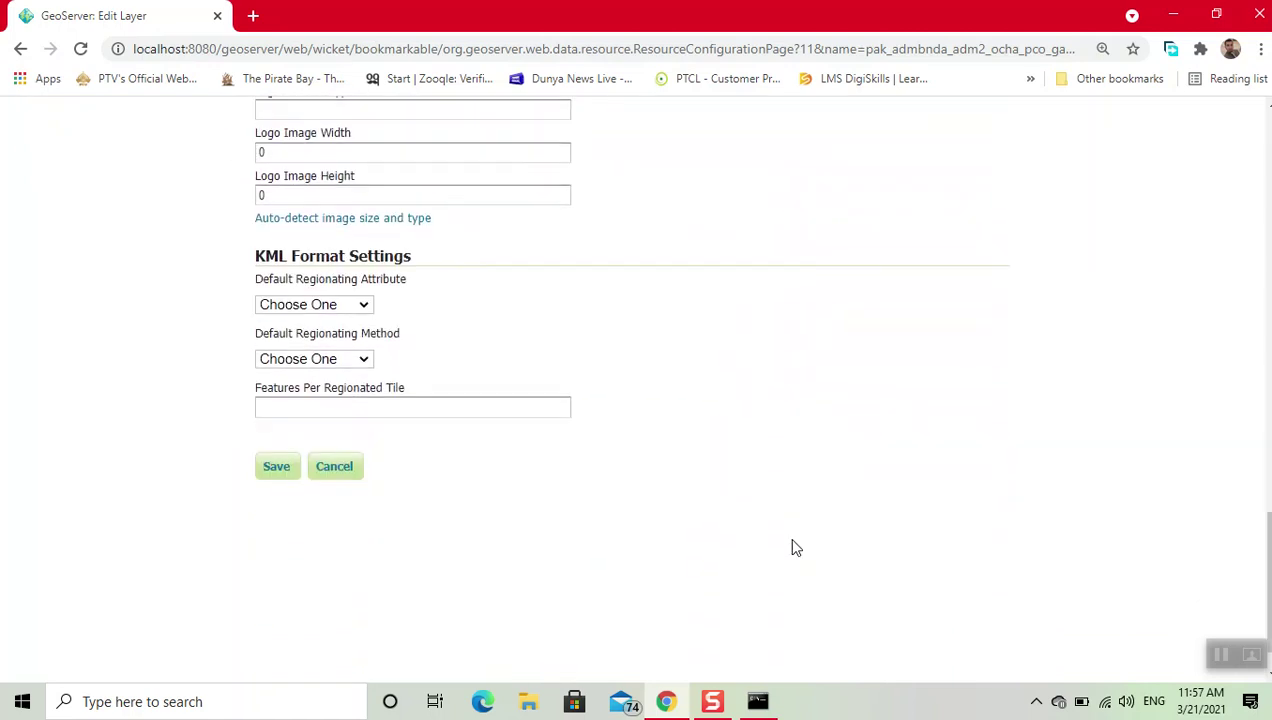
Step: Save the layer and open the pak_admbnda OpenLayers preview showing province colours
{"action": "left_click", "coordinate": [276, 466]}
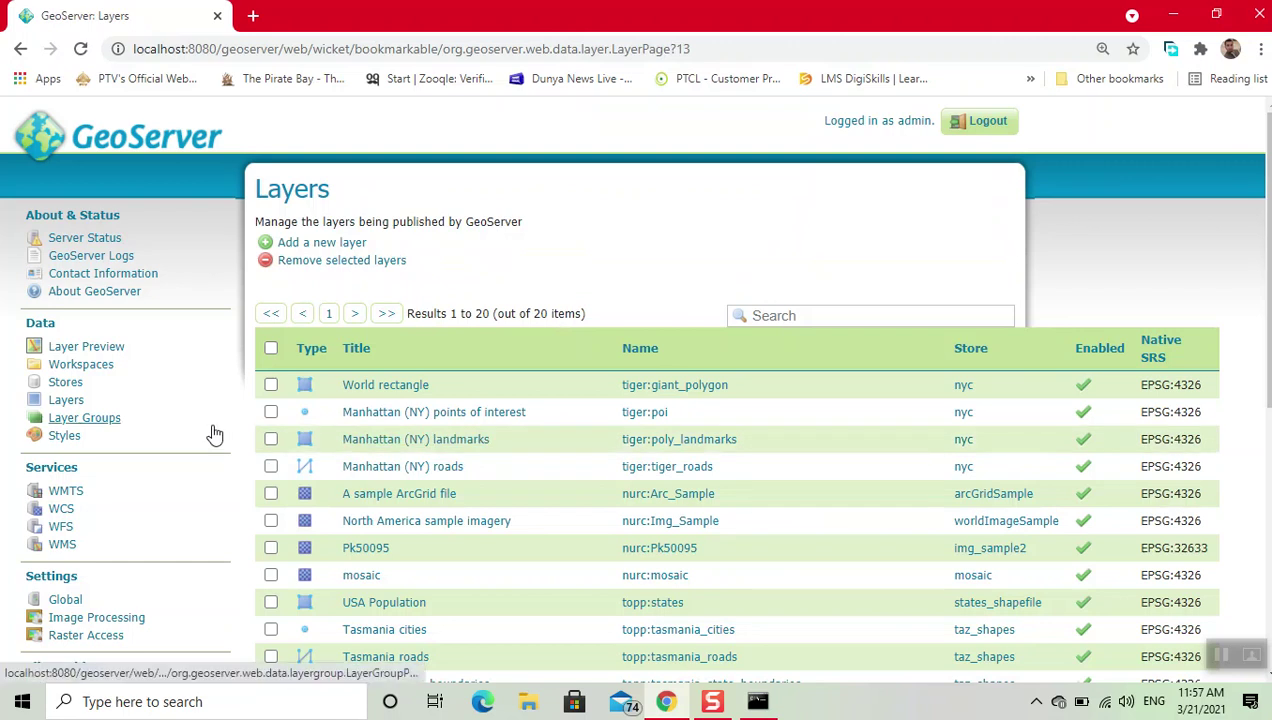
{"action": "left_click", "coordinate": [112, 352]}
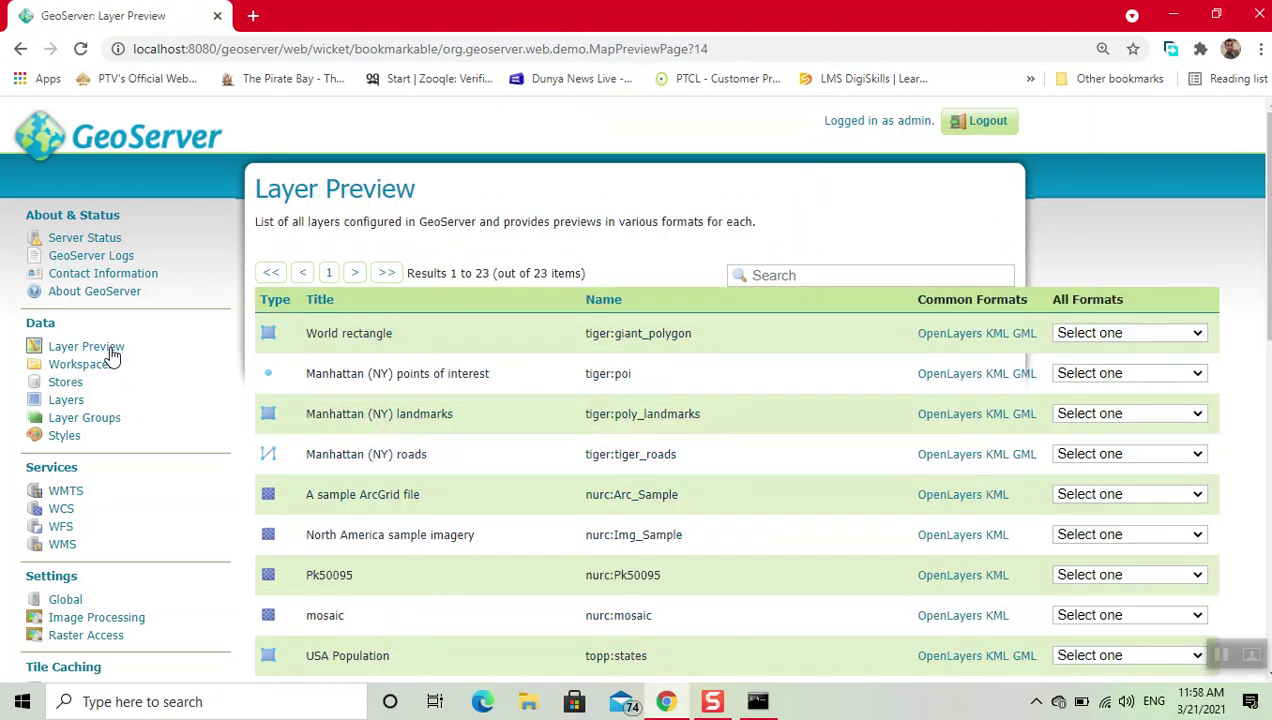
{"action": "scroll", "coordinate": [505, 468], "scroll_direction": "down", "scroll_amount": 6}
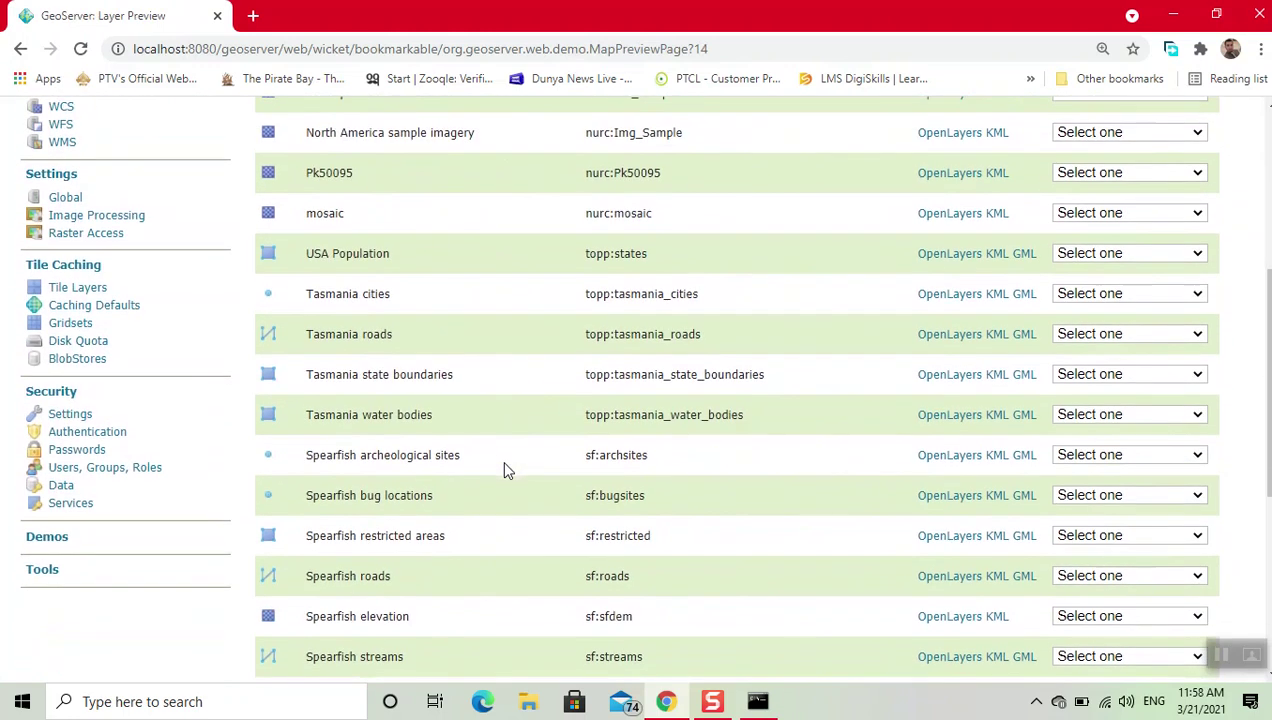
{"action": "scroll", "coordinate": [505, 468], "scroll_direction": "down", "scroll_amount": 2}
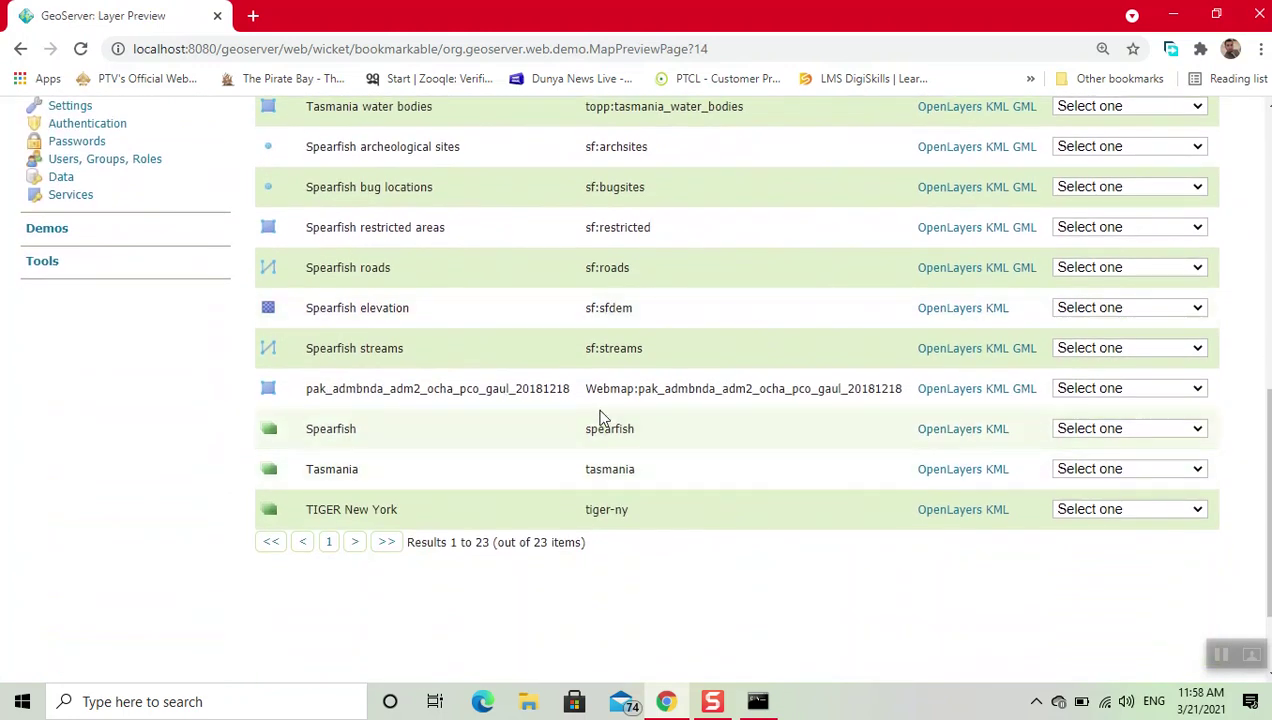
{"action": "left_click", "coordinate": [931, 399]}
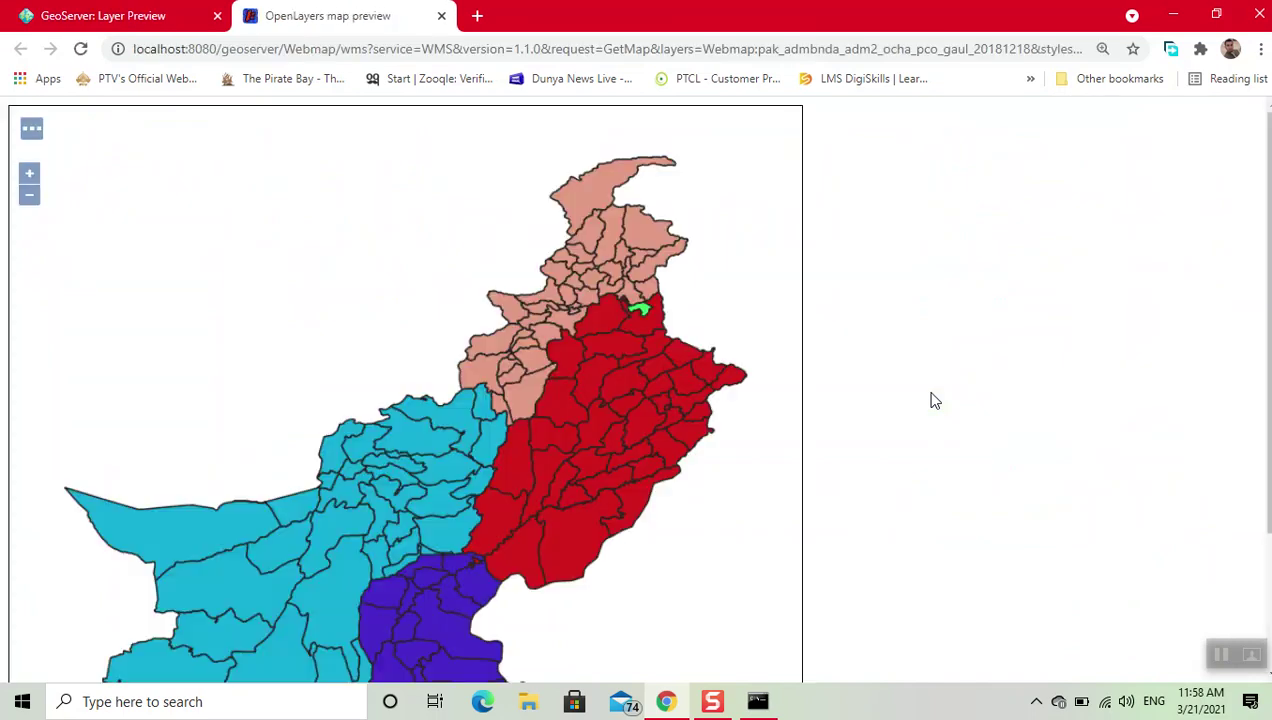
{"action": "scroll", "coordinate": [938, 478], "scroll_direction": "down", "scroll_amount": 1}
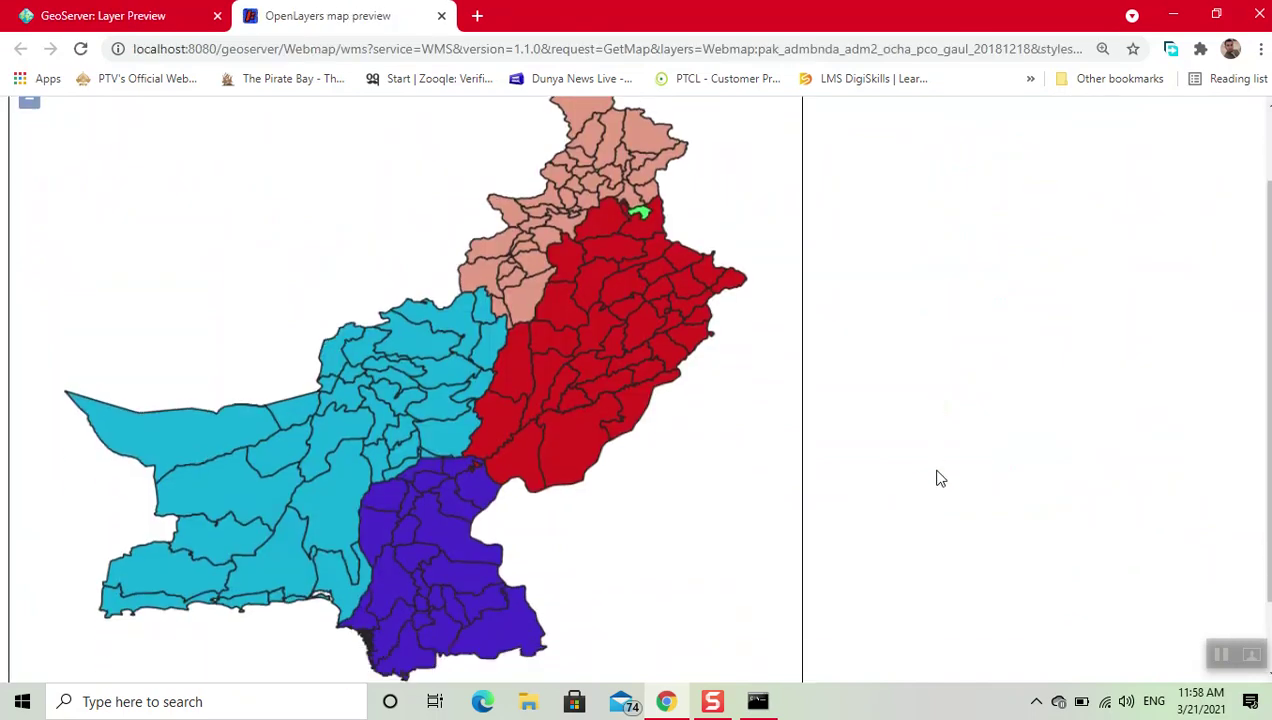